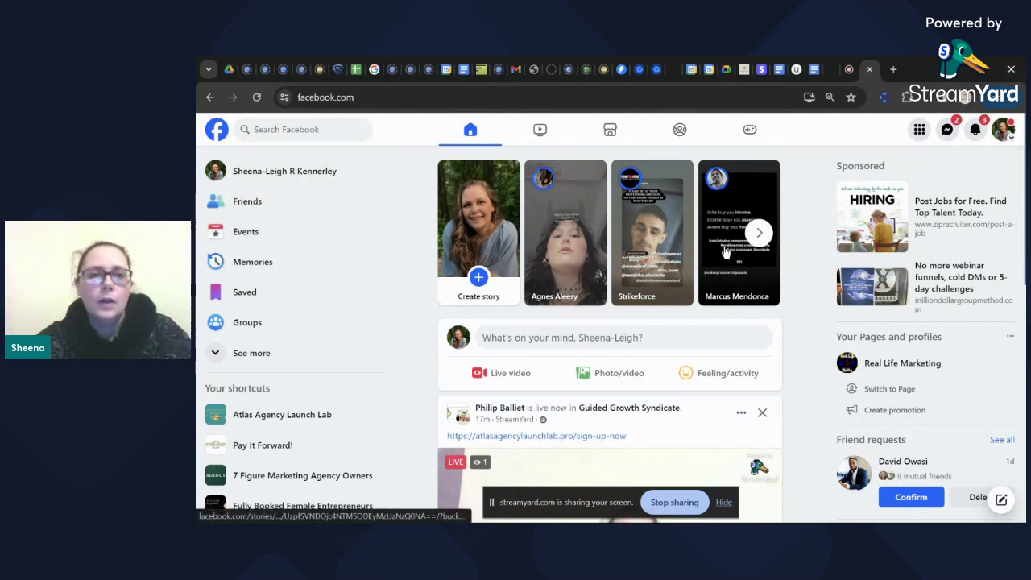
# - Open the People page of the 7 Figure Marketing Agency Owners group, dismiss the welcome post draft and look through the newest members
pyautogui.scroll(-2, 306, 394)
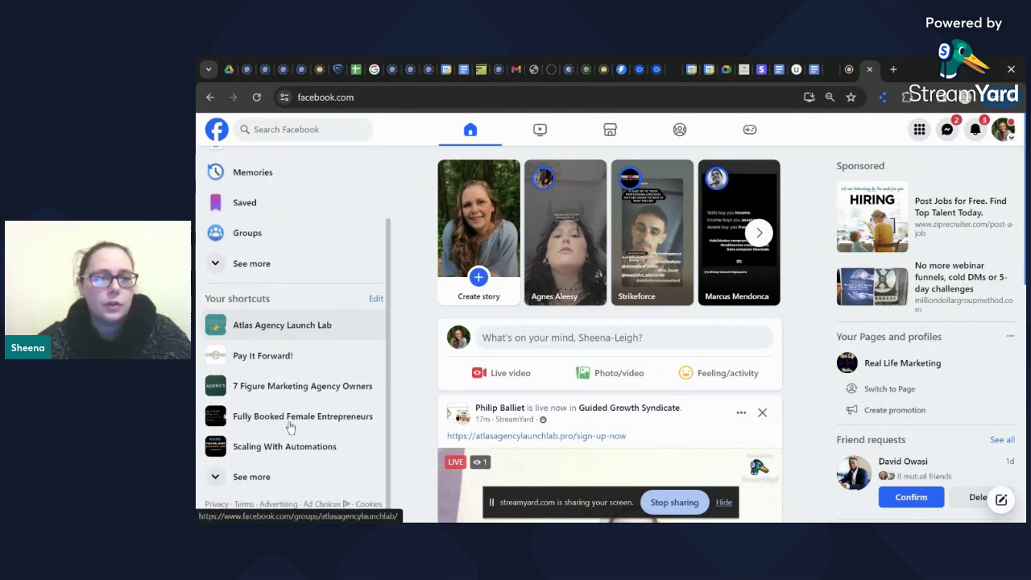
pyautogui.click(292, 390)
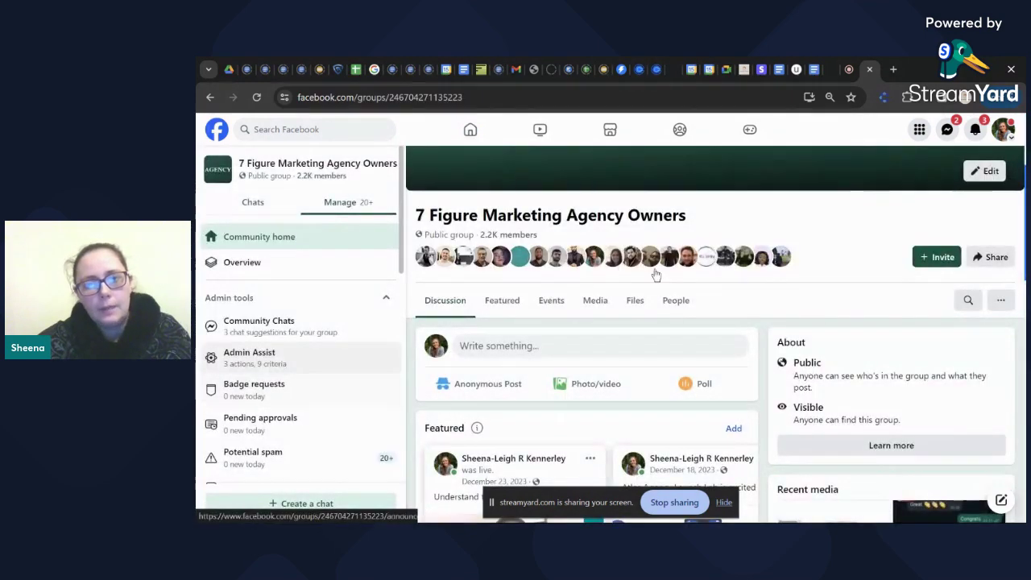
pyautogui.click(524, 237)
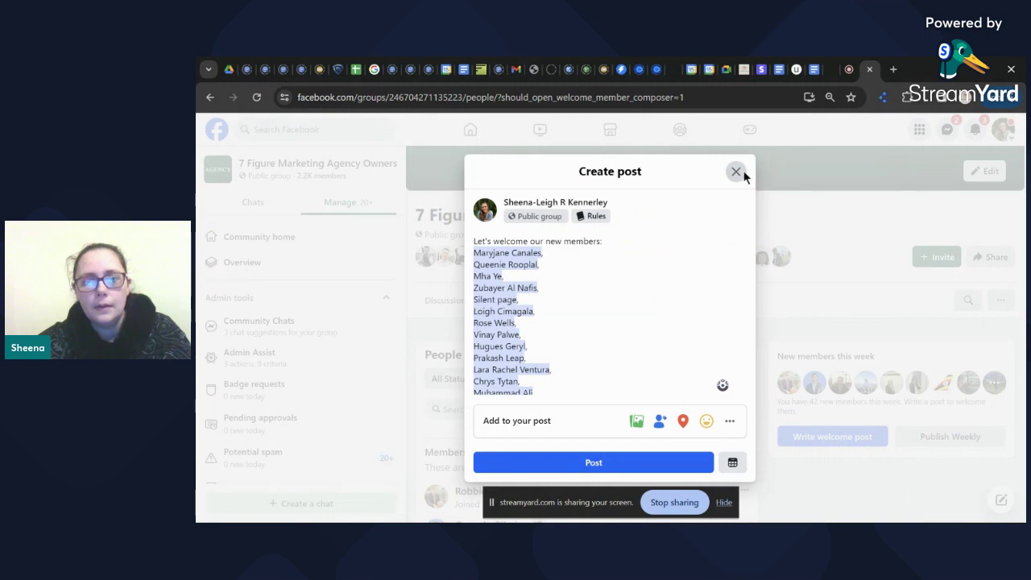
pyautogui.click(736, 172)
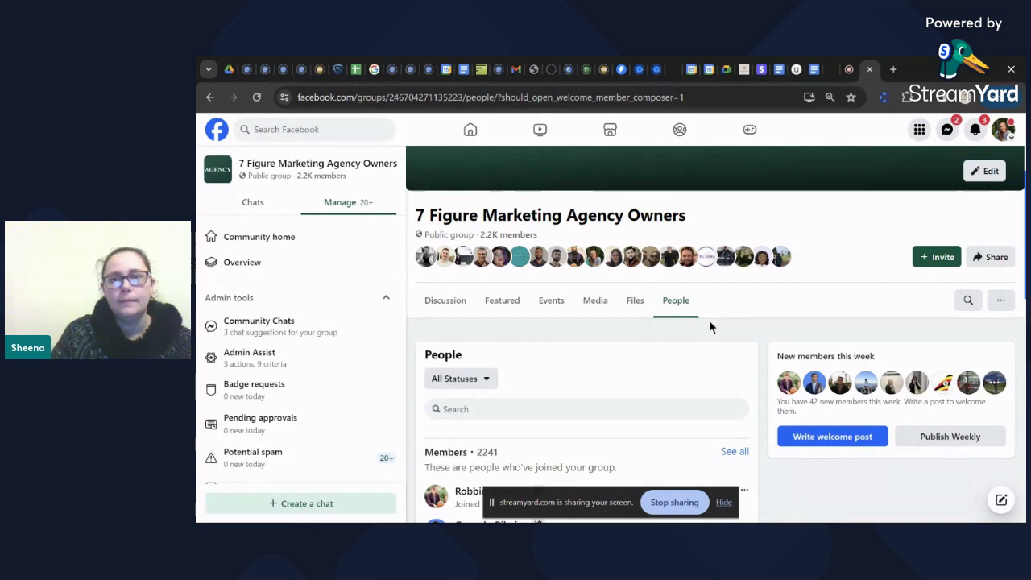
pyautogui.scroll(-1, 710, 325)
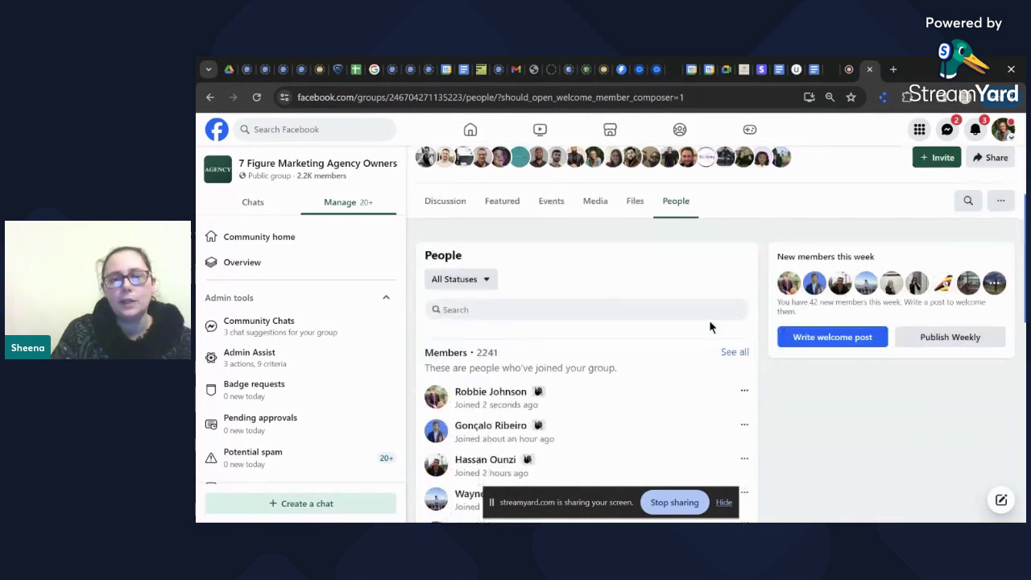
pyautogui.scroll(1, 709, 324)
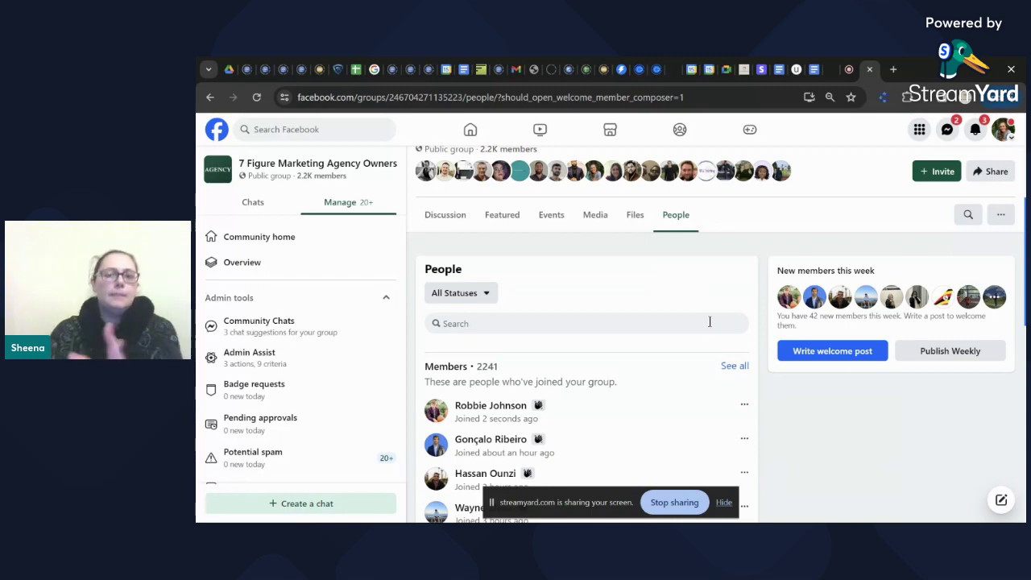
pyautogui.scroll(-3, 772, 398)
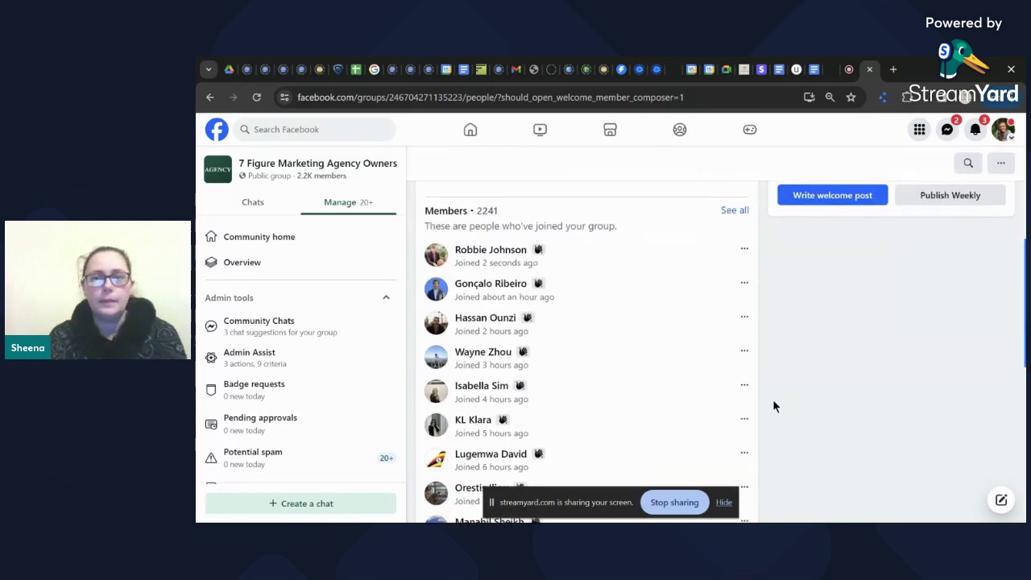
pyautogui.scroll(3, 772, 399)
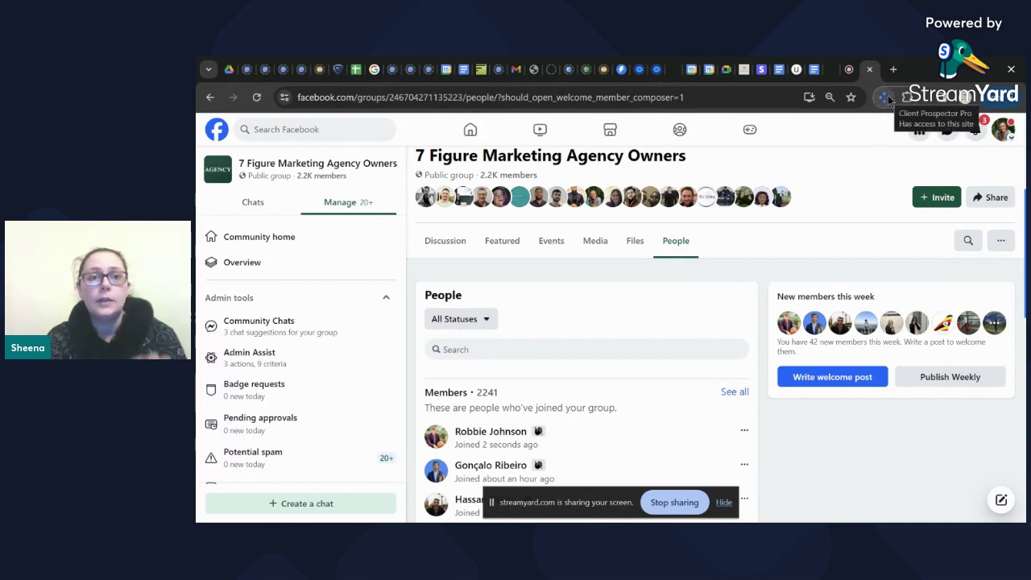
pyautogui.click(844, 76)
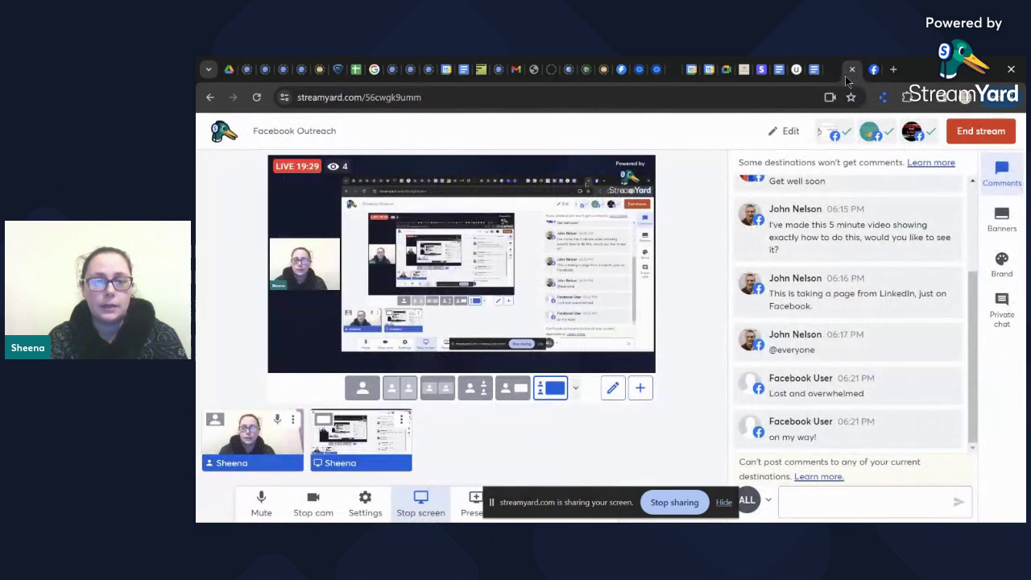
pyautogui.click(871, 77)
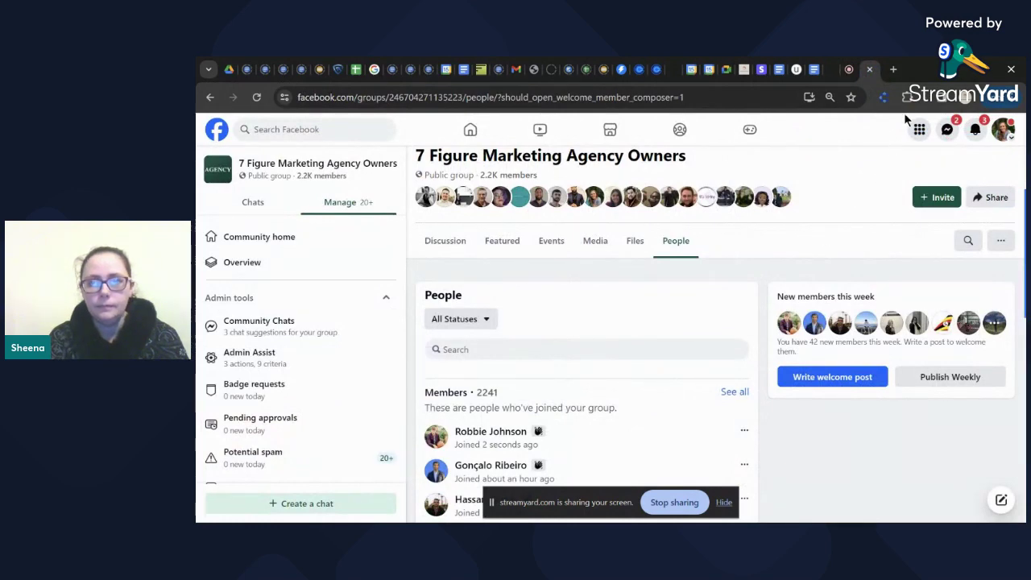
# - Open the Client Prospector Pro extension and bring up its list of message segments
pyautogui.click(885, 98)
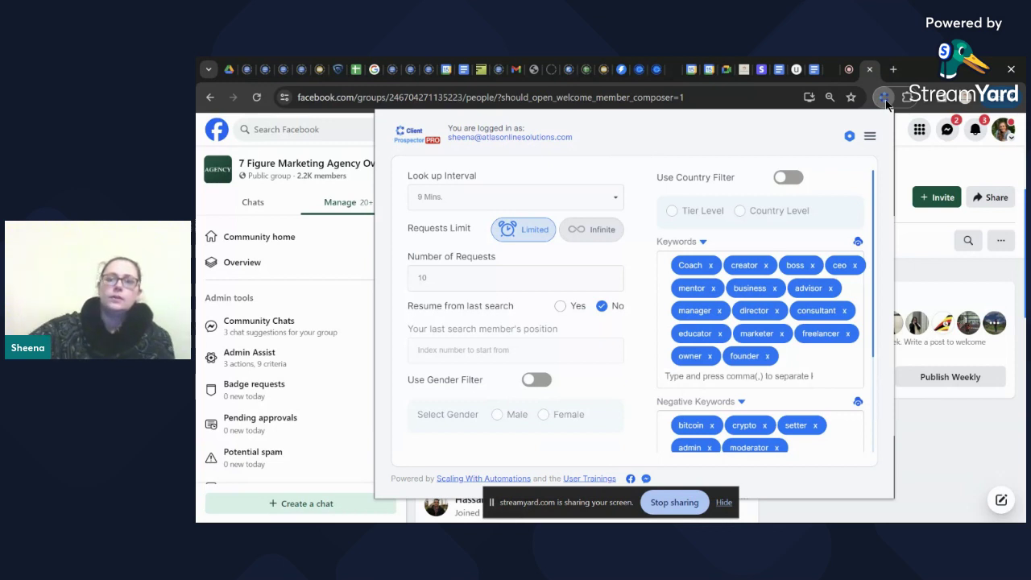
pyautogui.click(850, 137)
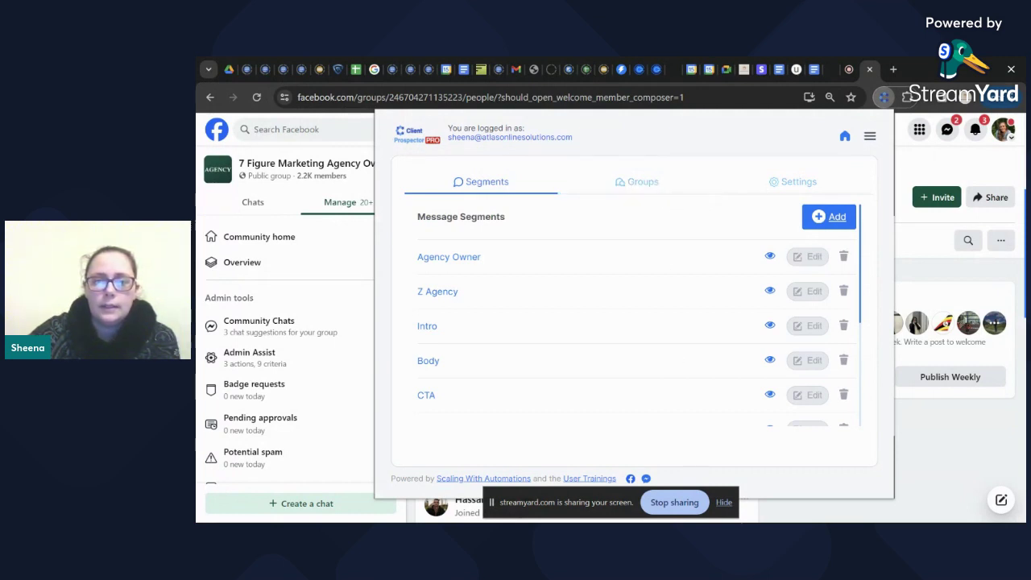
pyautogui.moveTo(821, 519)
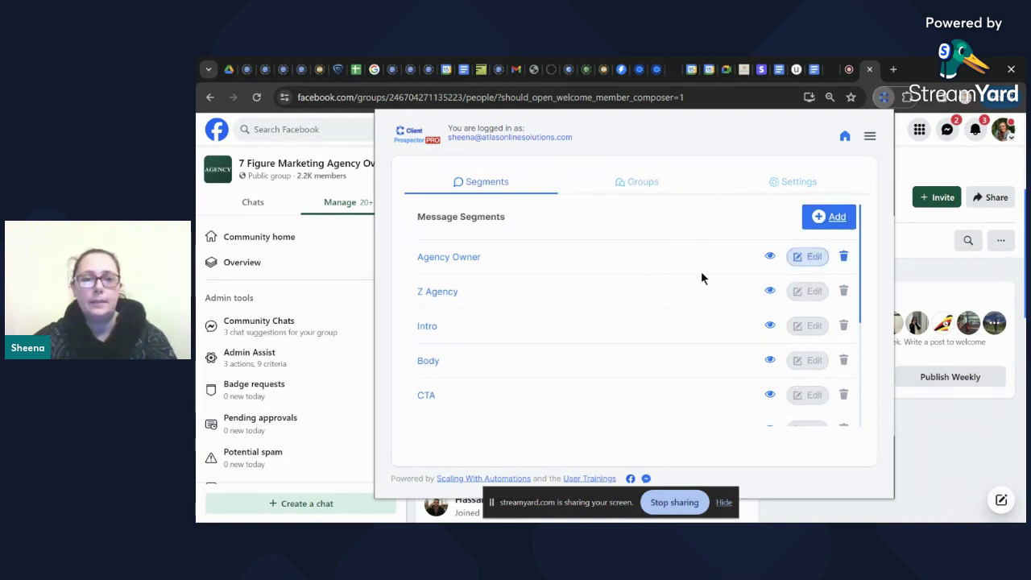
# - Review the Intro segment's message blocks and the blank form for creating a new message segment
pyautogui.scroll(-1, 547, 372)
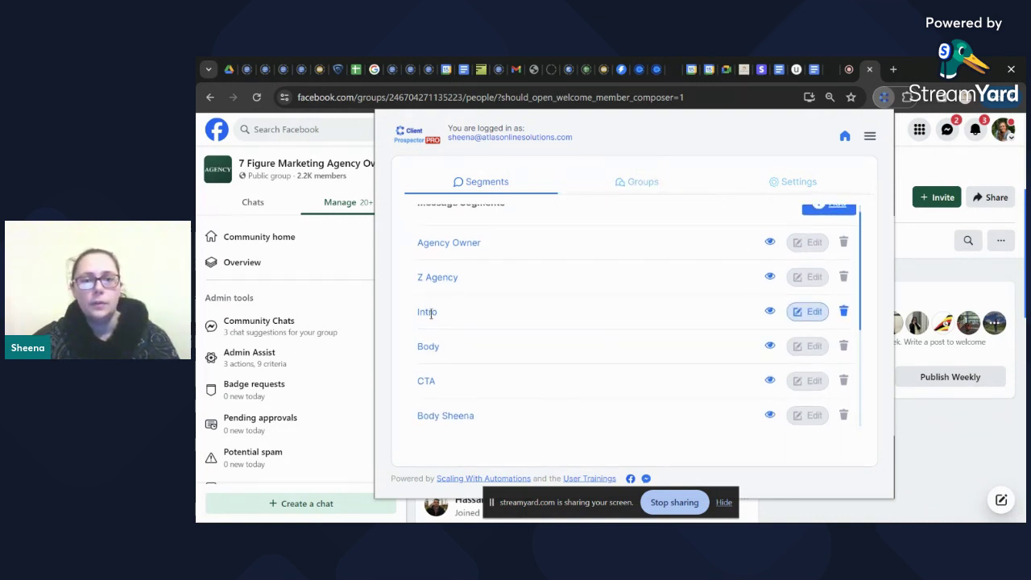
pyautogui.click(810, 315)
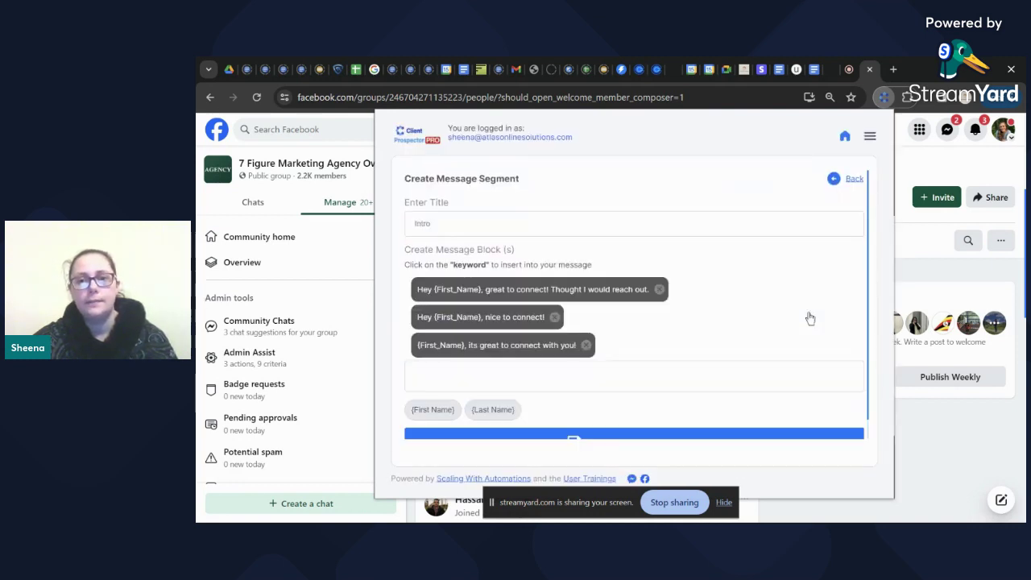
pyautogui.click(840, 184)
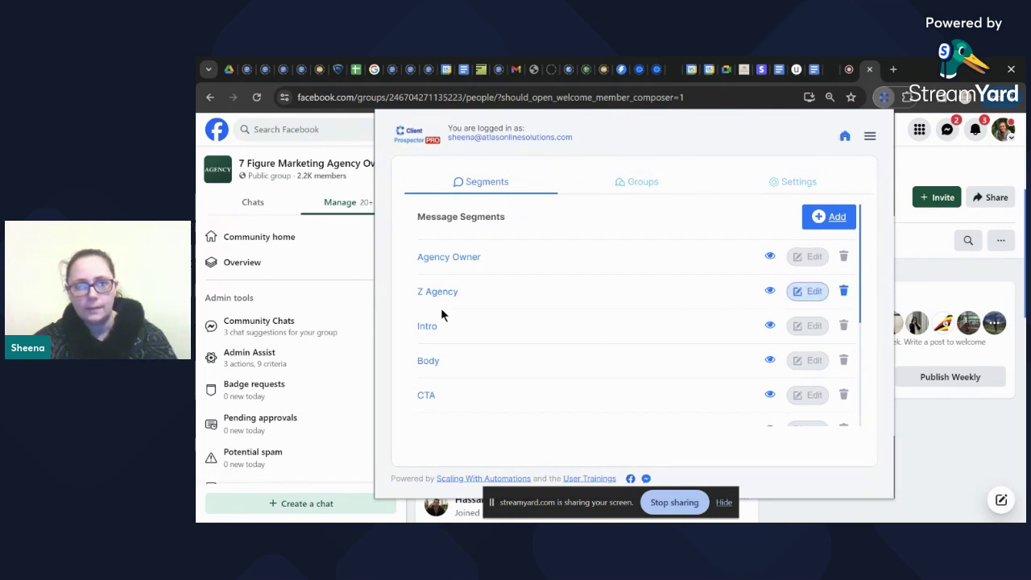
pyautogui.click(842, 217)
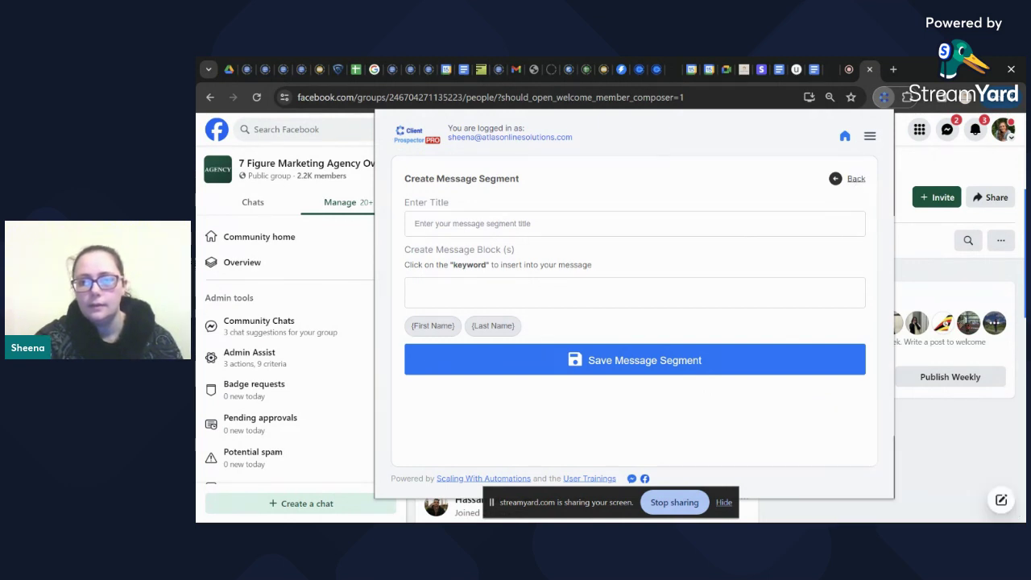
pyautogui.click(853, 180)
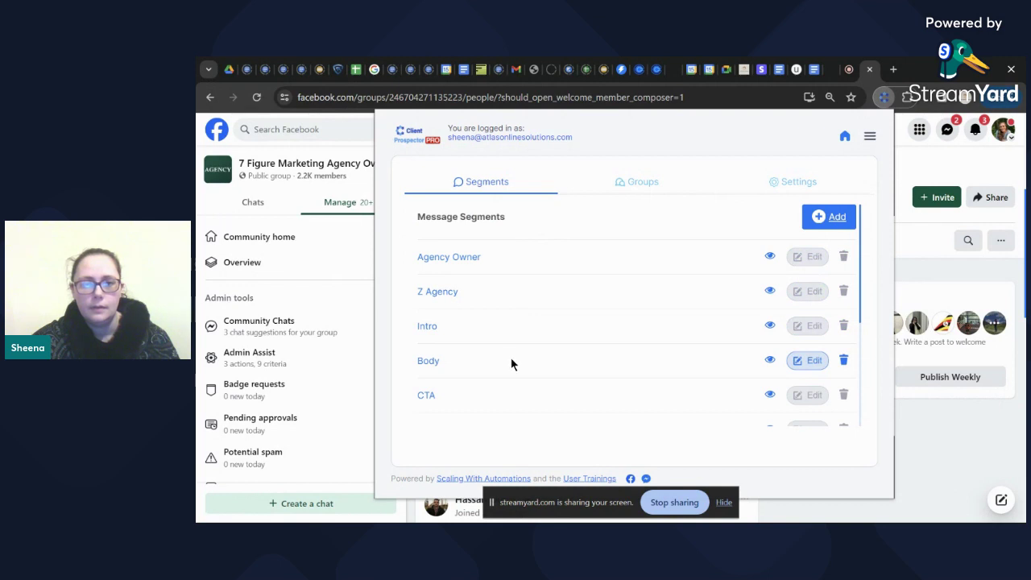
# - Add the message block "{First_Name} great connecting with you" to the Intro segment and save the segment
pyautogui.scroll(-1, 511, 357)
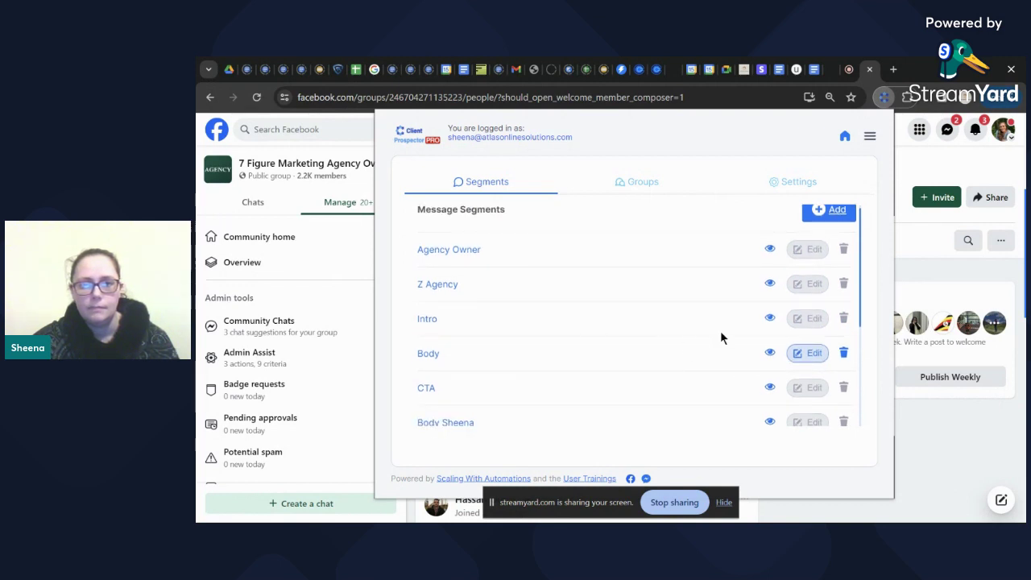
pyautogui.click(798, 319)
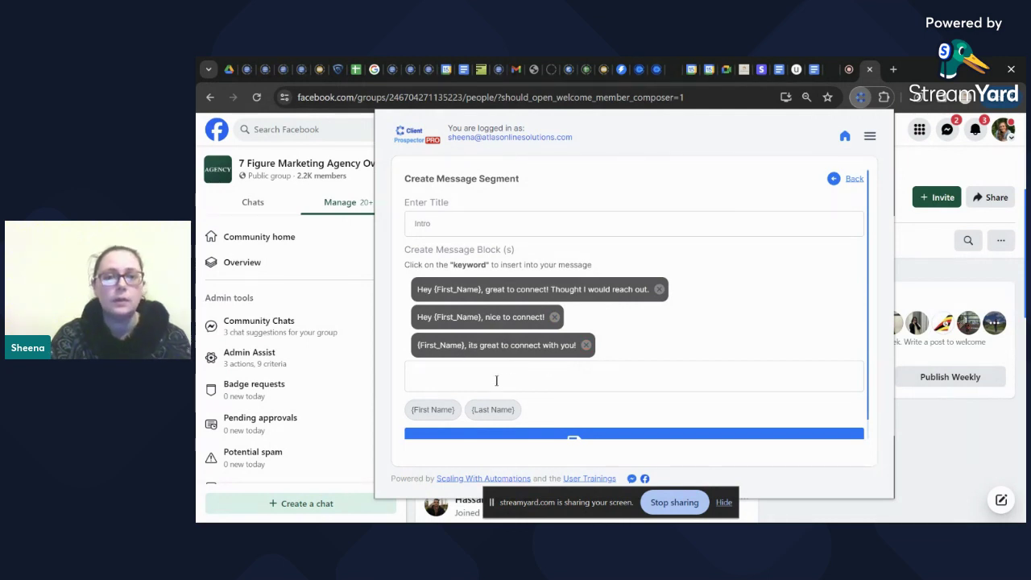
pyautogui.click(449, 410)
pyautogui.click(592, 375)
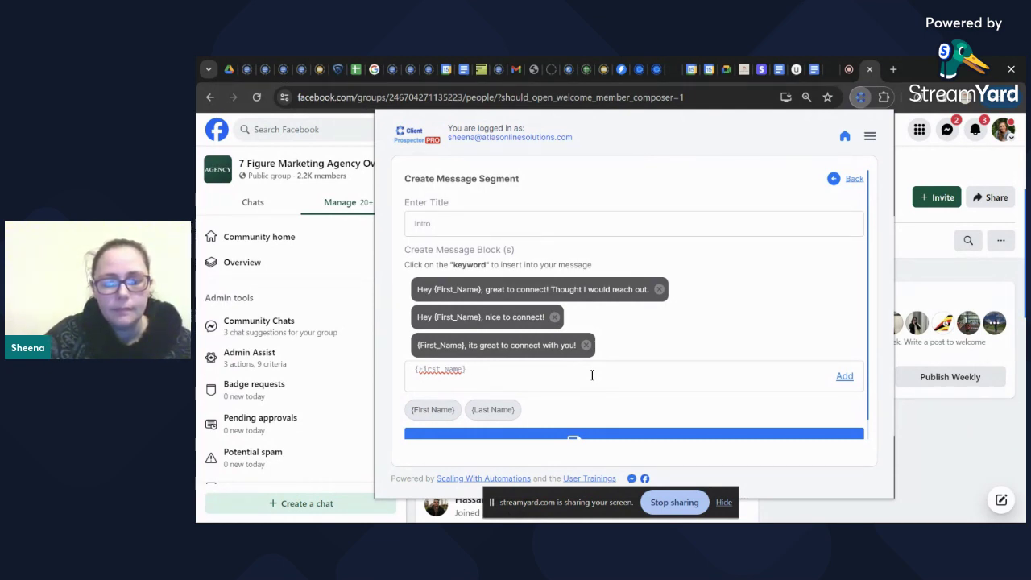
pyautogui.write('great conne')
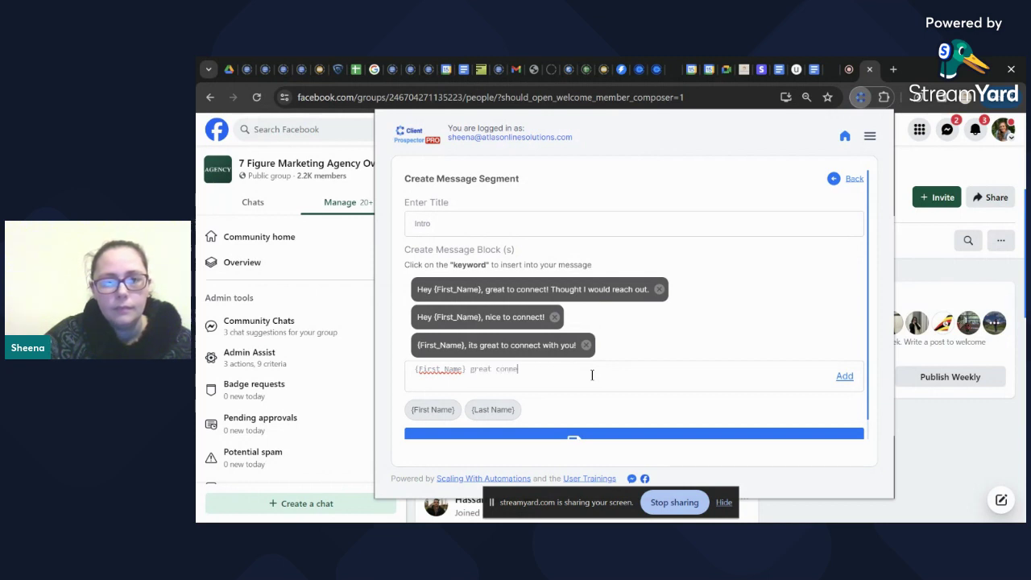
pyautogui.write('cting with you')
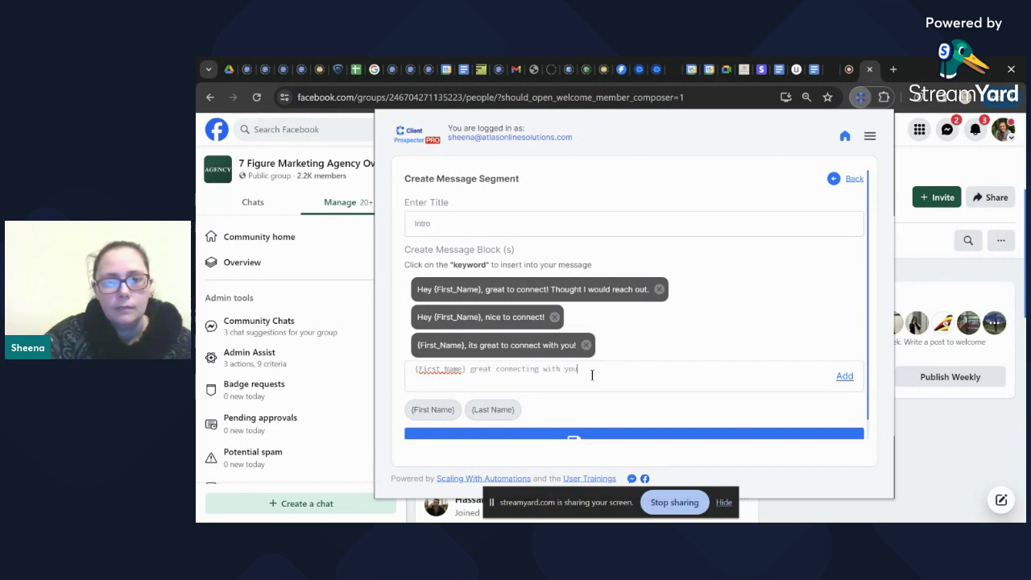
pyautogui.click(844, 377)
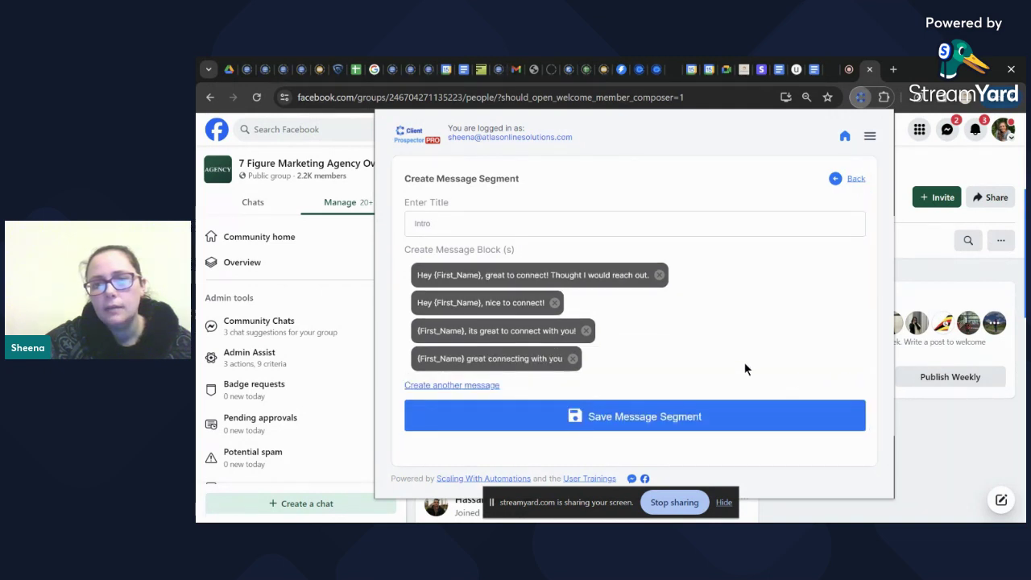
pyautogui.click(458, 385)
pyautogui.scroll(-1, 731, 360)
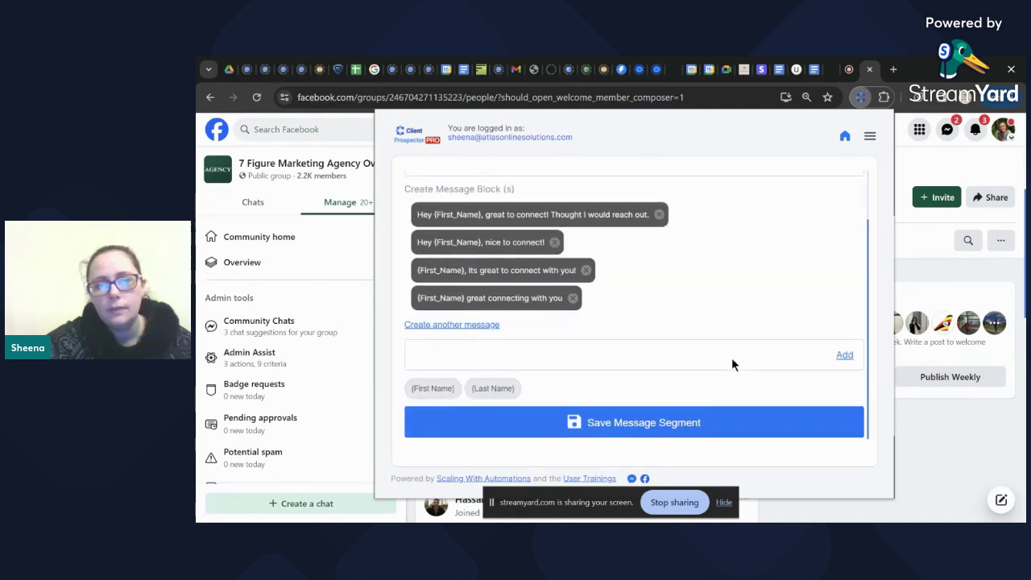
pyautogui.click(665, 435)
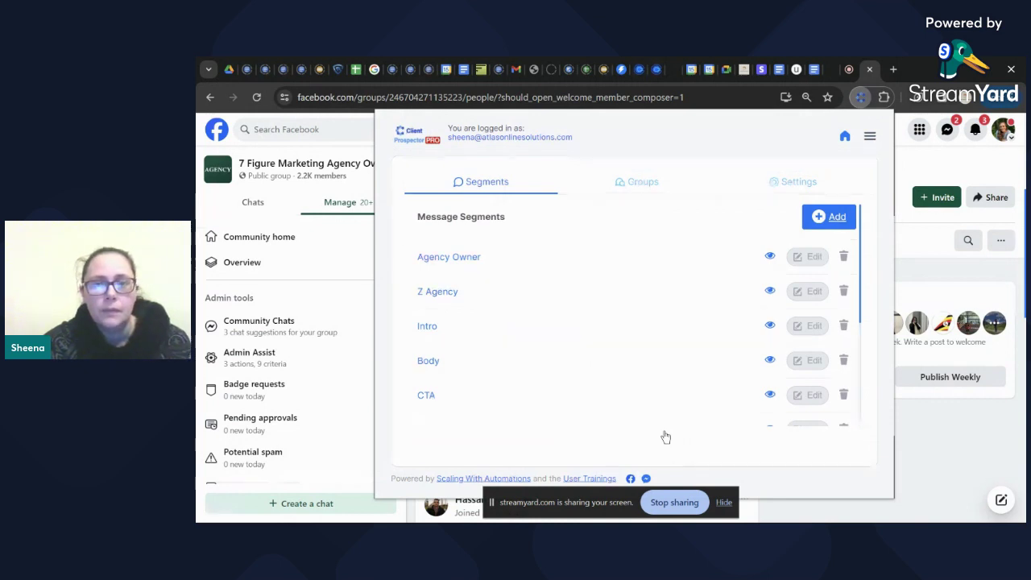
# - Review the message blocks of the Coach Body segment and save the segment without edits
pyautogui.scroll(-2, 635, 357)
pyautogui.scroll(-2, 635, 357)
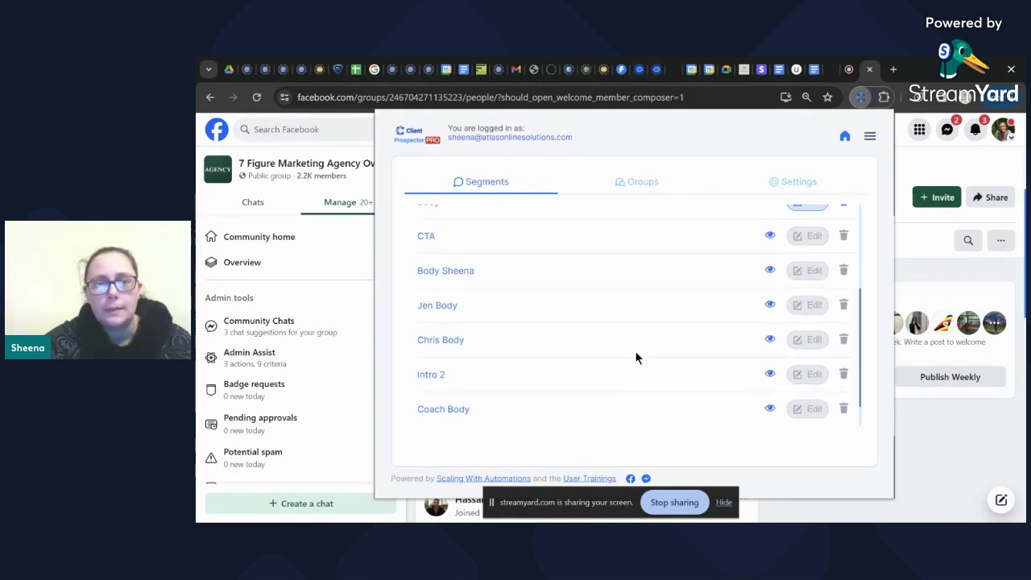
pyautogui.click(805, 382)
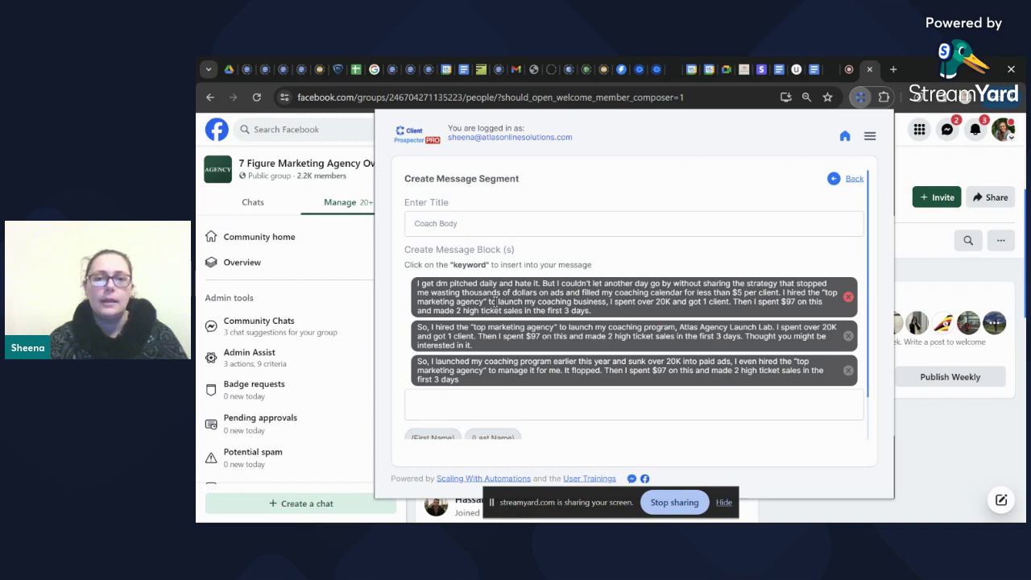
pyautogui.scroll(-1, 495, 302)
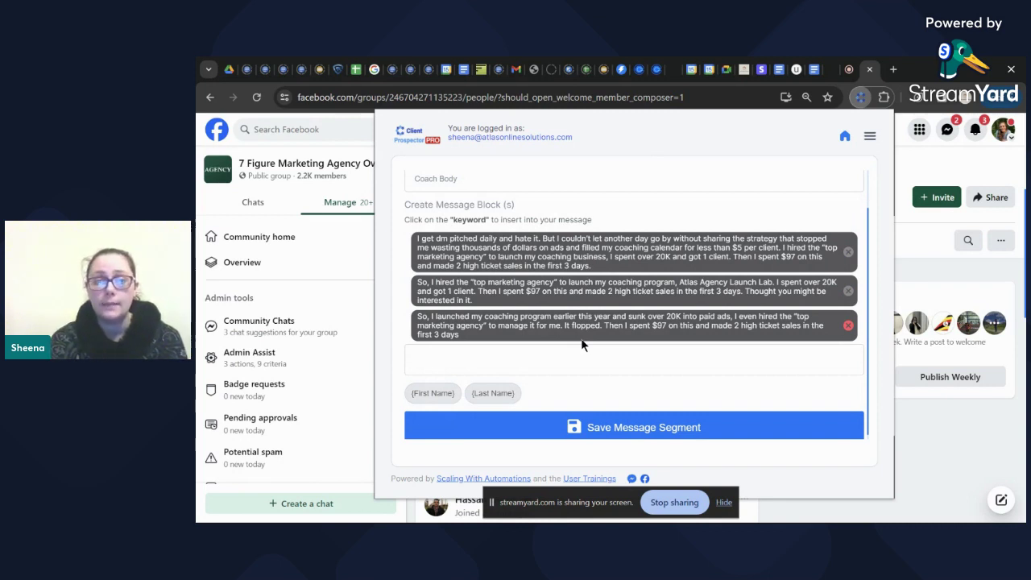
pyautogui.click(662, 435)
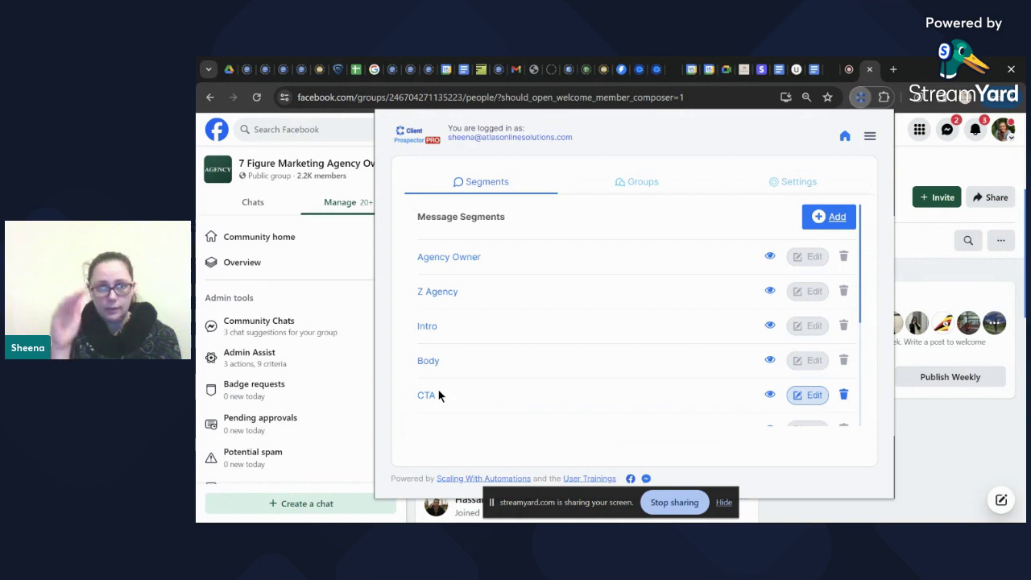
# - Review the call-to-action message variations in the CTA segment and save it without edits
pyautogui.click(807, 399)
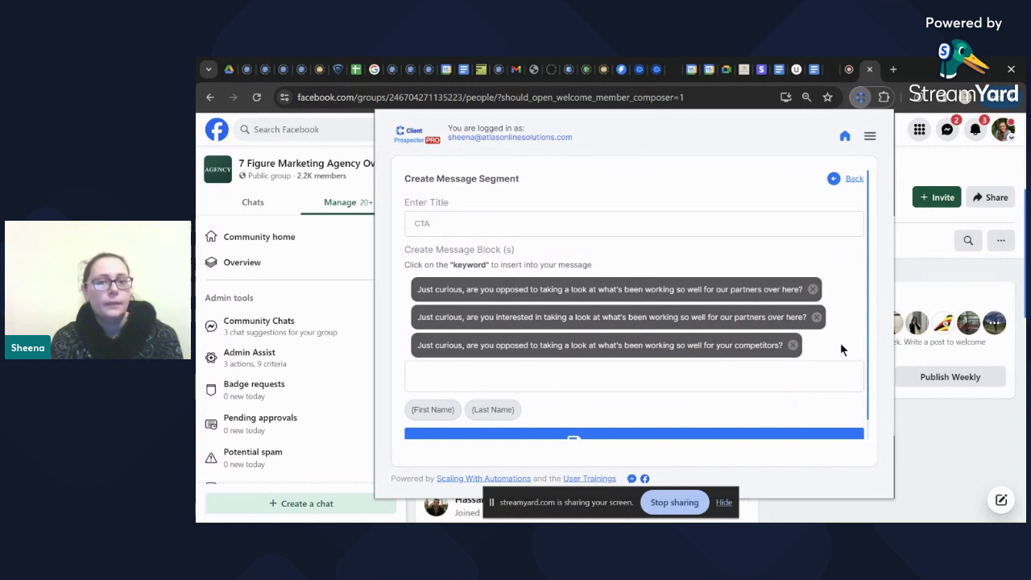
pyautogui.scroll(-1, 841, 346)
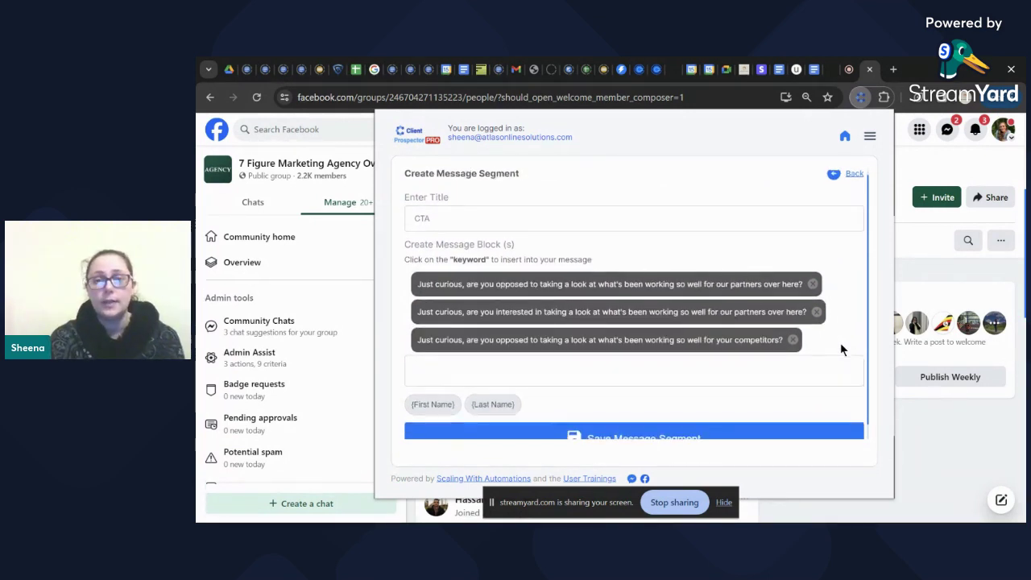
pyautogui.scroll(-2, 840, 342)
pyautogui.click(673, 418)
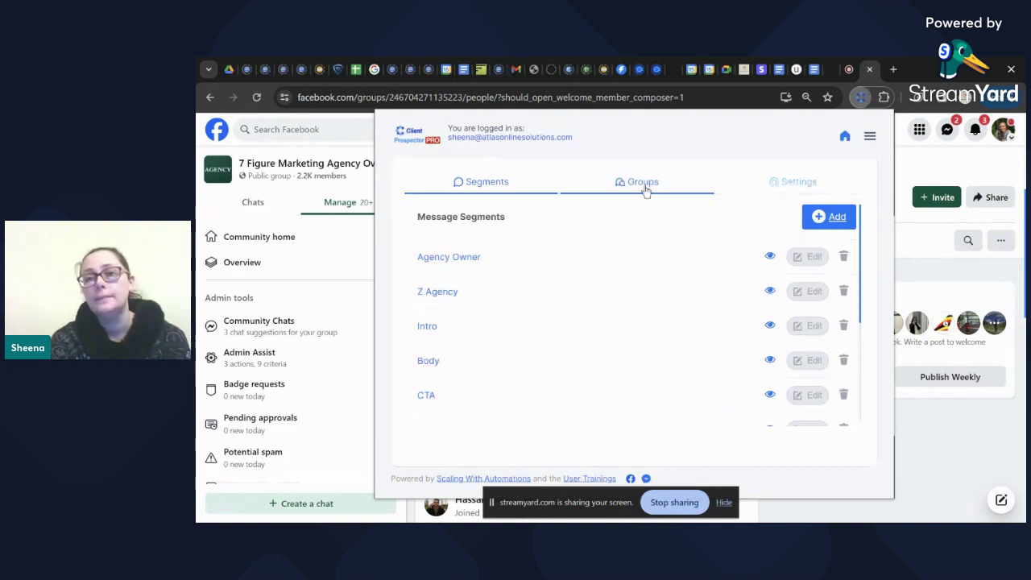
# - Open the Coach message group for editing and start another message set with the Intro segment
pyautogui.click(644, 185)
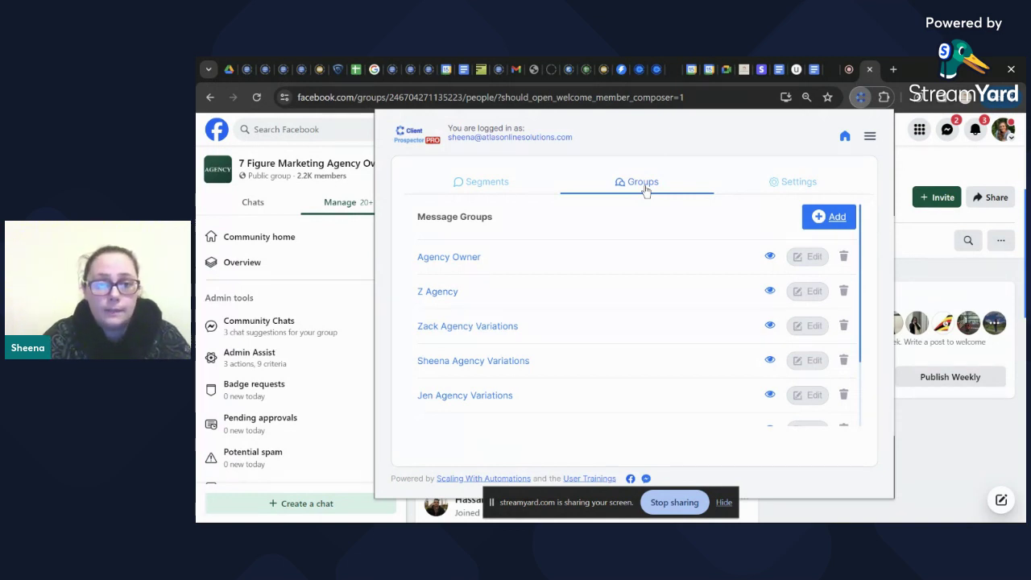
pyautogui.scroll(-2, 644, 325)
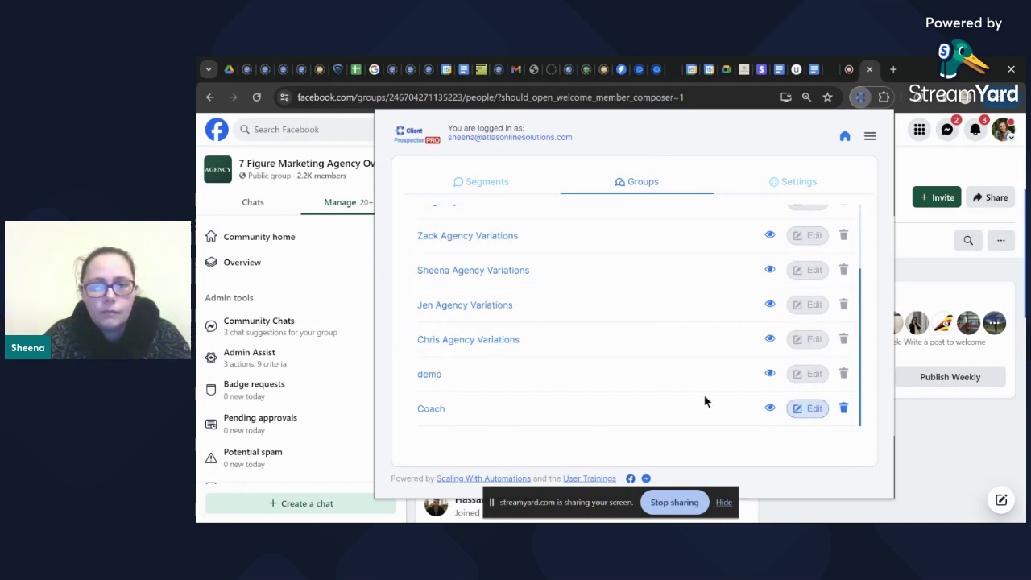
pyautogui.click(800, 409)
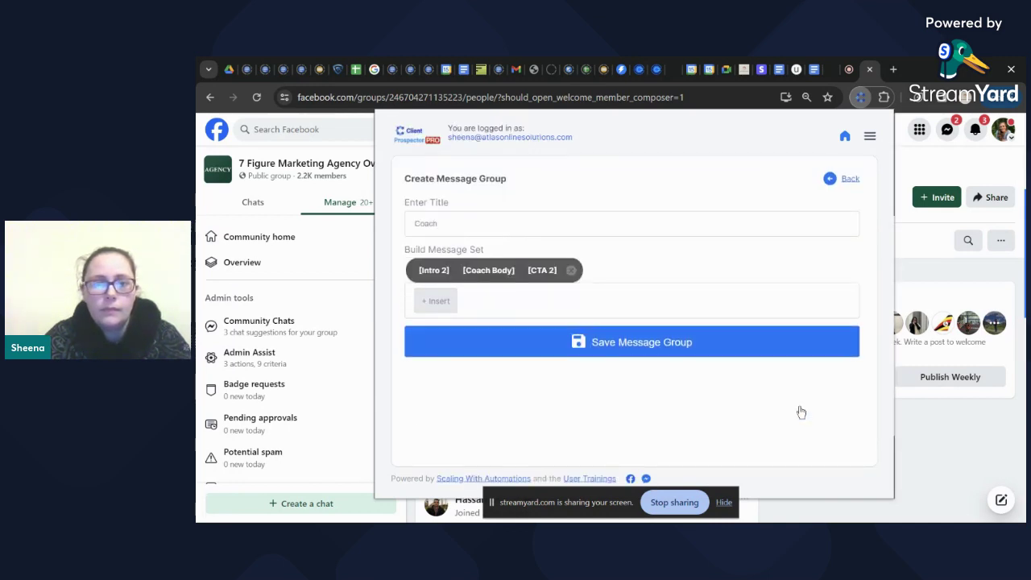
pyautogui.click(439, 301)
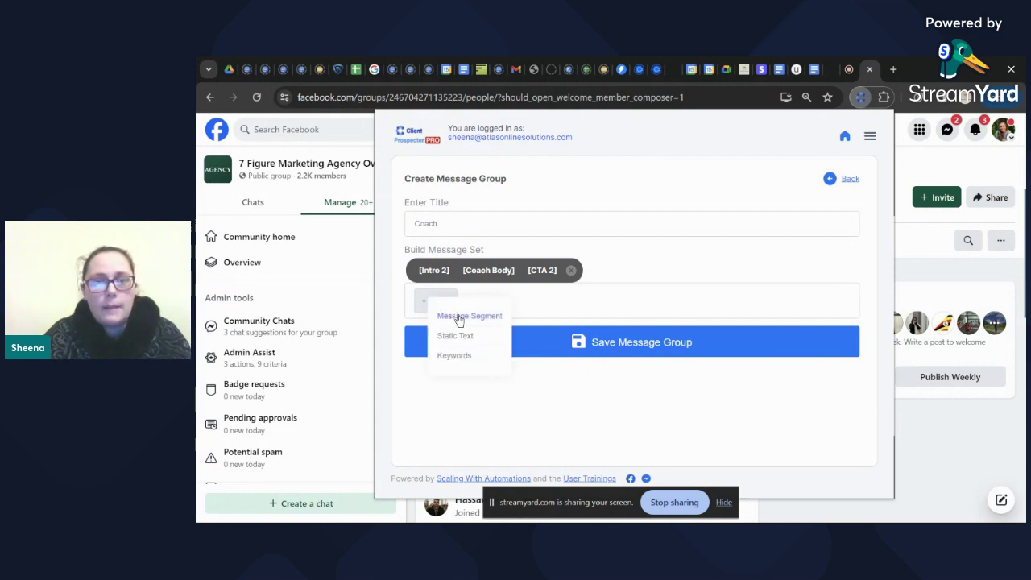
pyautogui.click(458, 317)
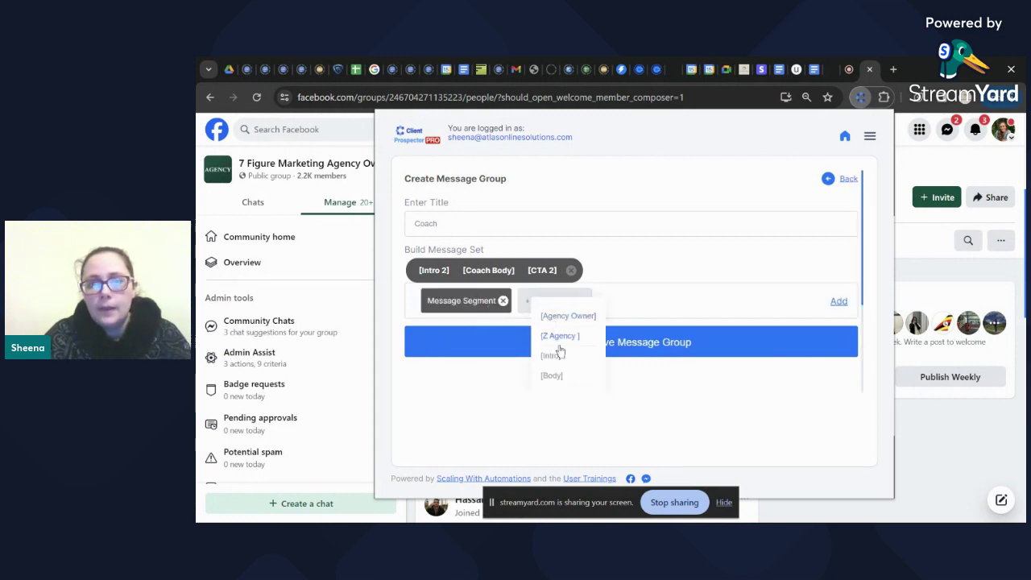
pyautogui.scroll(-1, 566, 364)
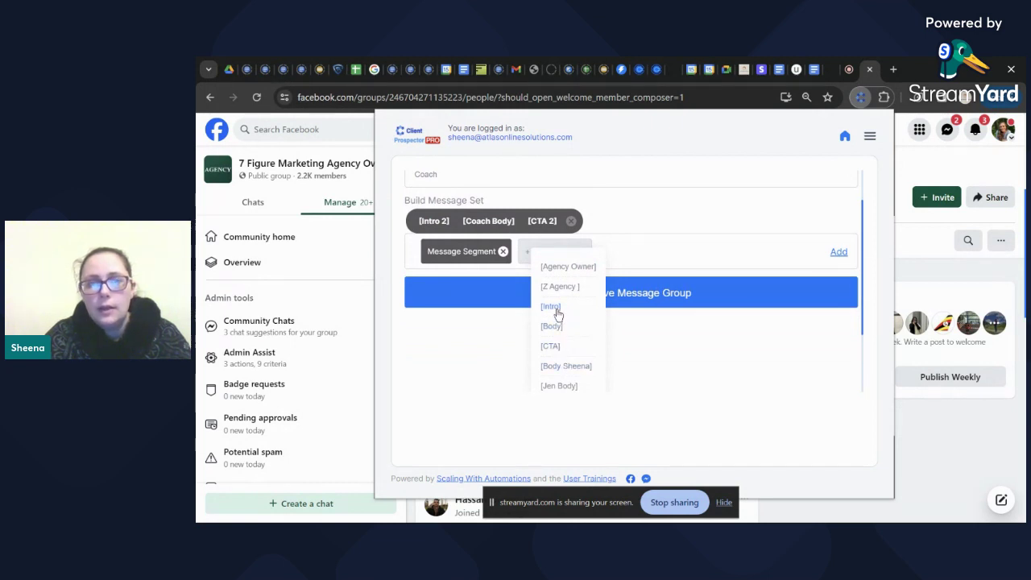
pyautogui.click(553, 306)
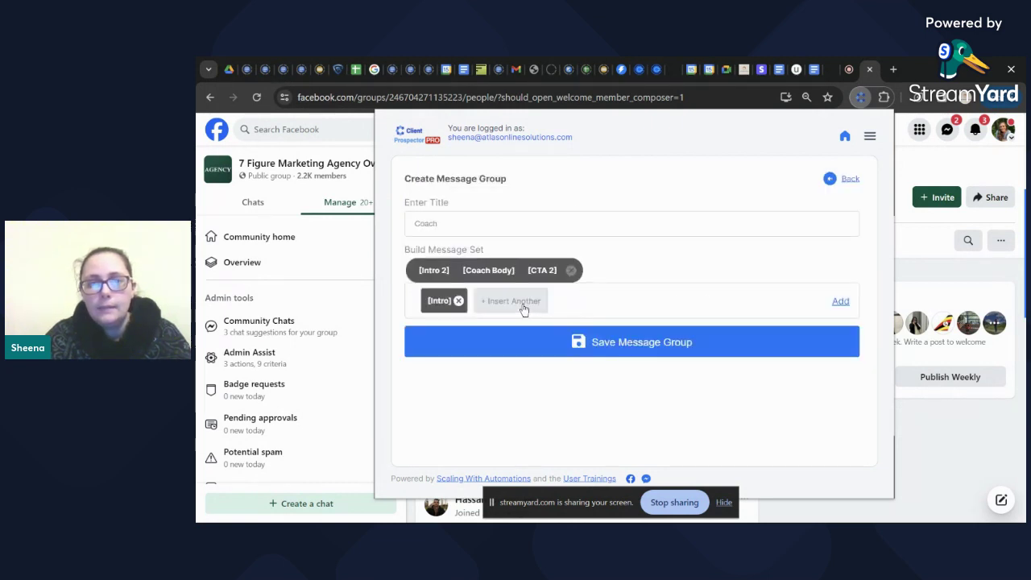
# - Extend the new message set with the Body segment, add it to the Coach group, and remove that set again
pyautogui.click(523, 304)
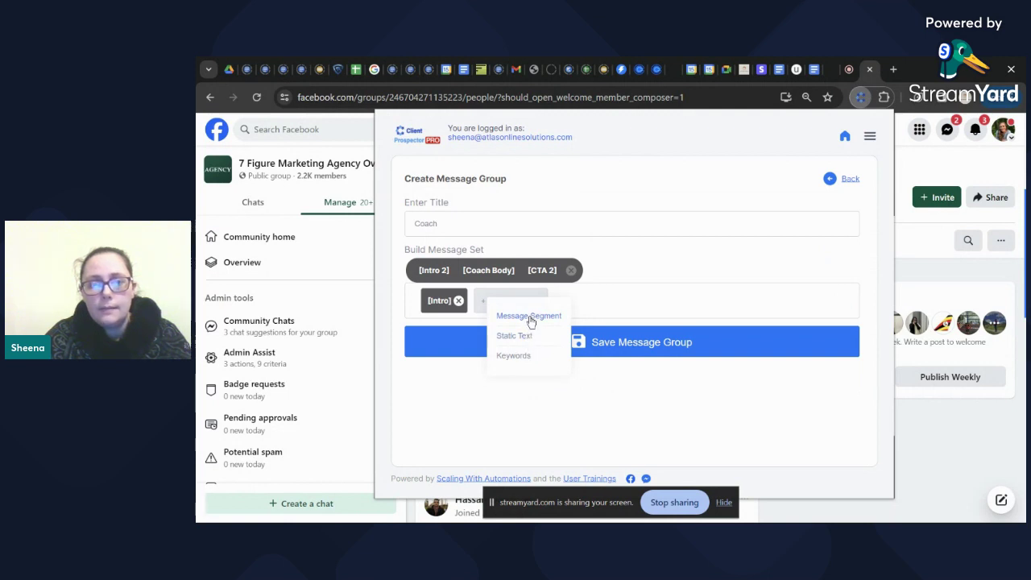
pyautogui.click(529, 315)
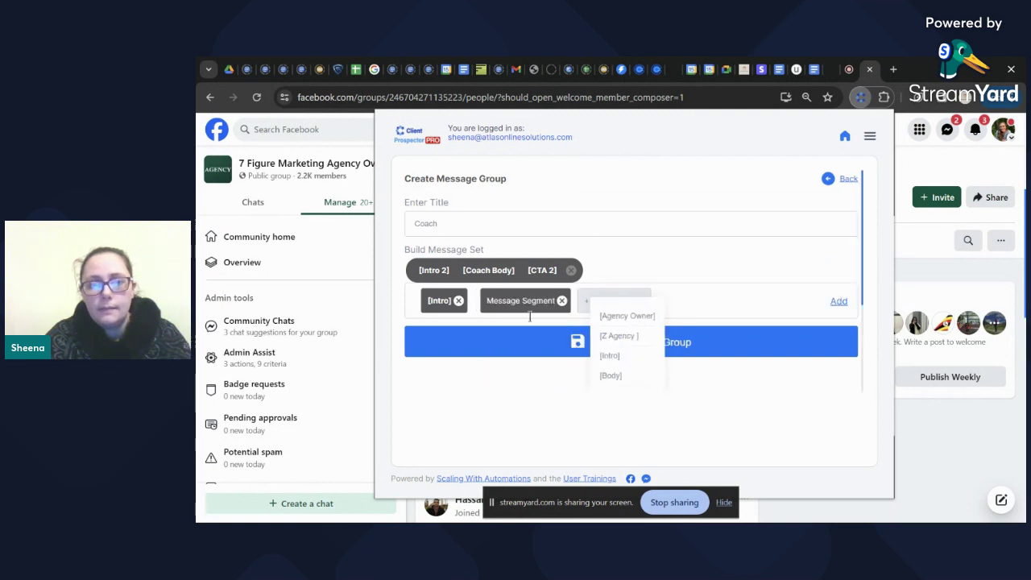
pyautogui.click(628, 373)
pyautogui.click(594, 304)
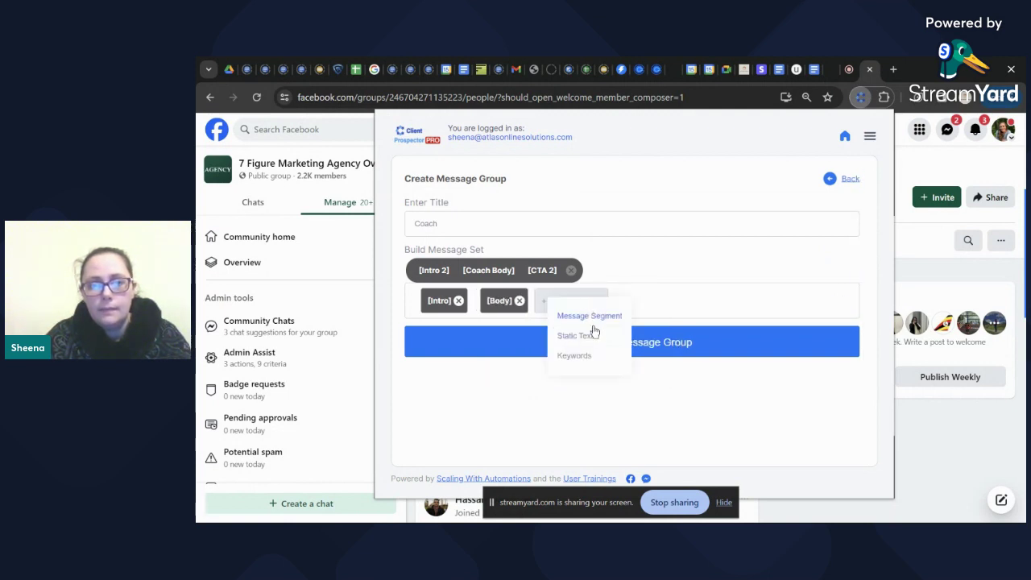
pyautogui.click(597, 317)
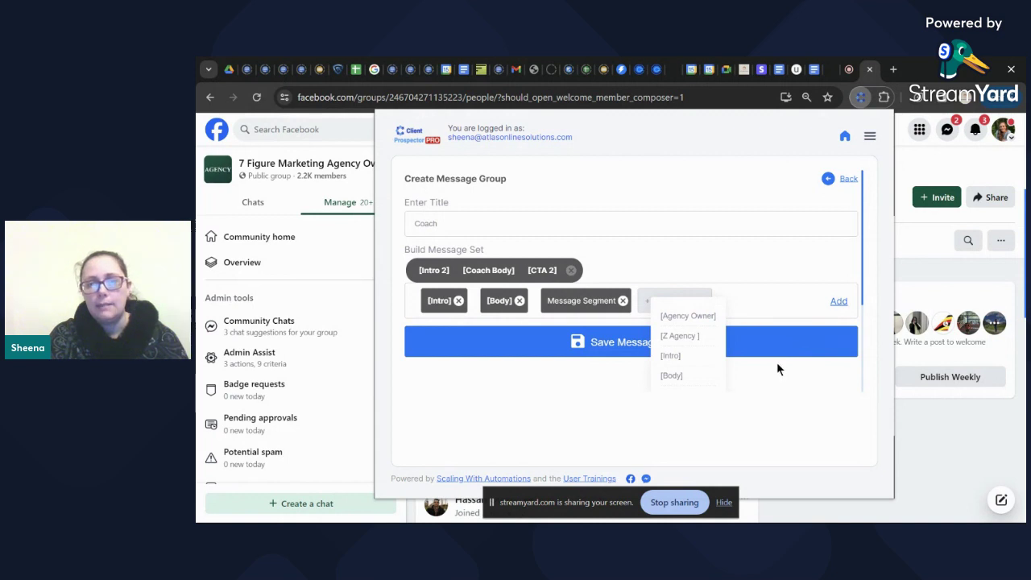
pyautogui.click(838, 302)
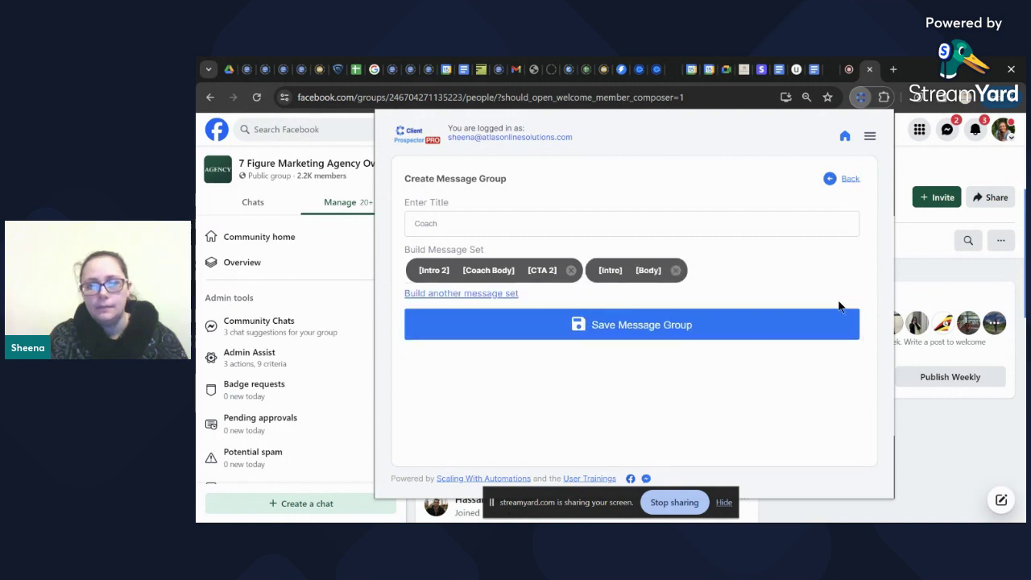
pyautogui.click(675, 270)
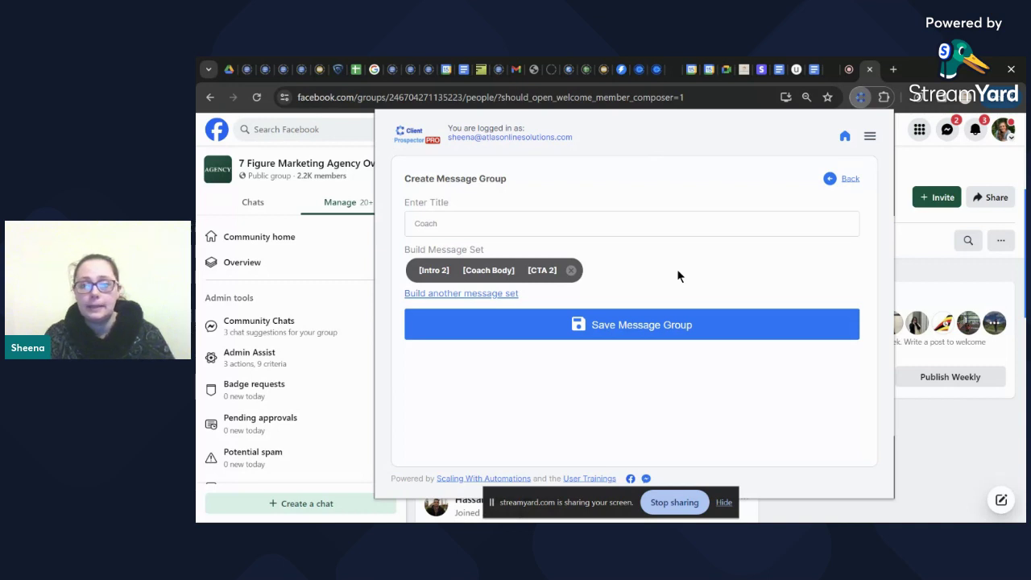
# - Return to the main run settings and select Coach as the message group for the outreach
pyautogui.click(845, 139)
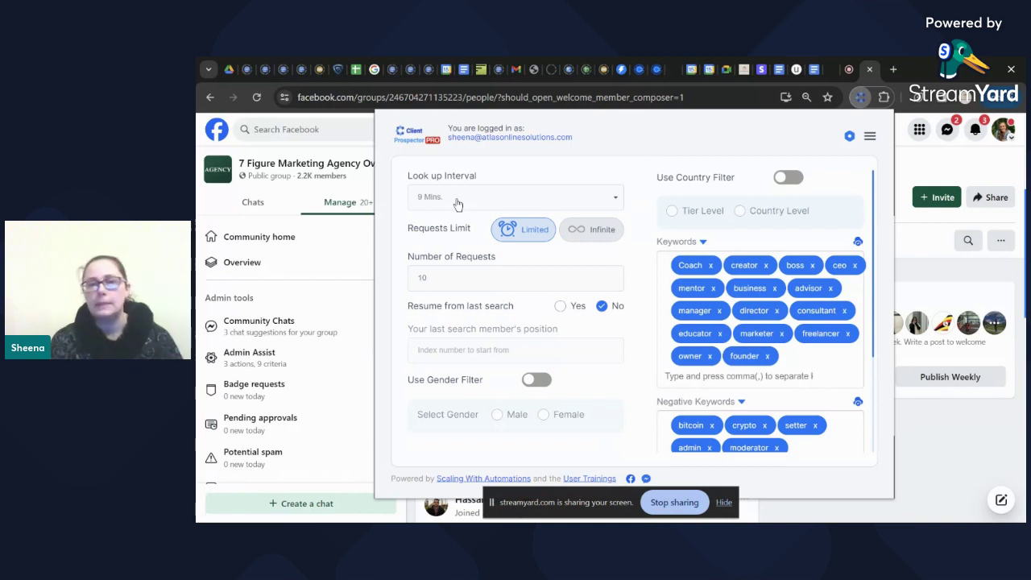
pyautogui.scroll(-1, 541, 313)
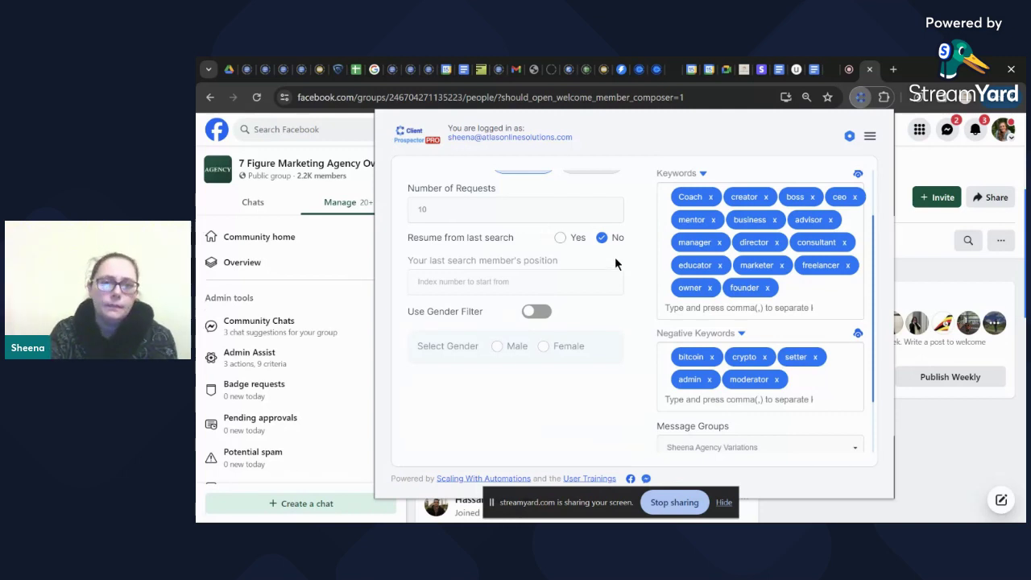
pyautogui.scroll(-1, 594, 300)
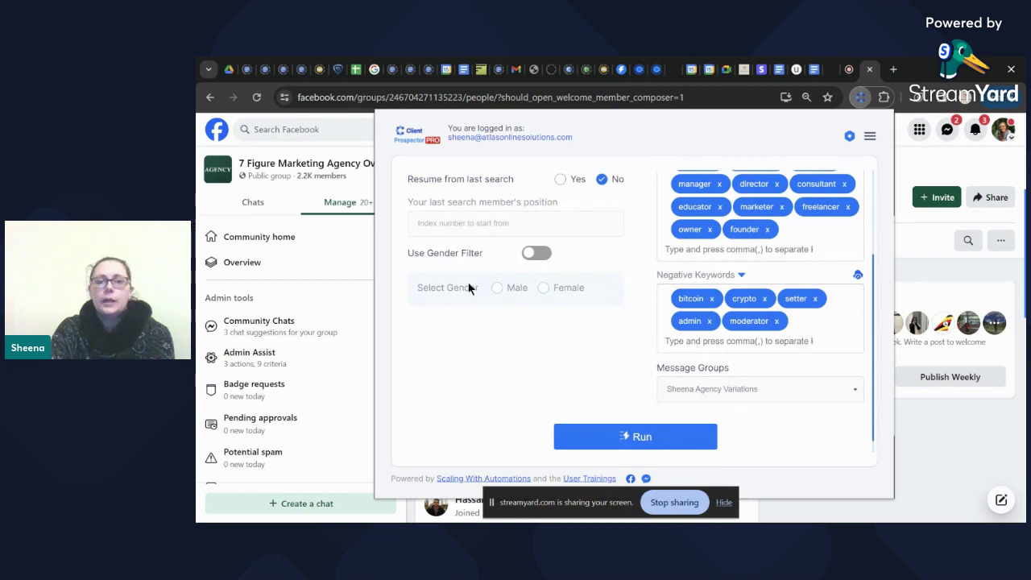
pyautogui.scroll(2, 542, 297)
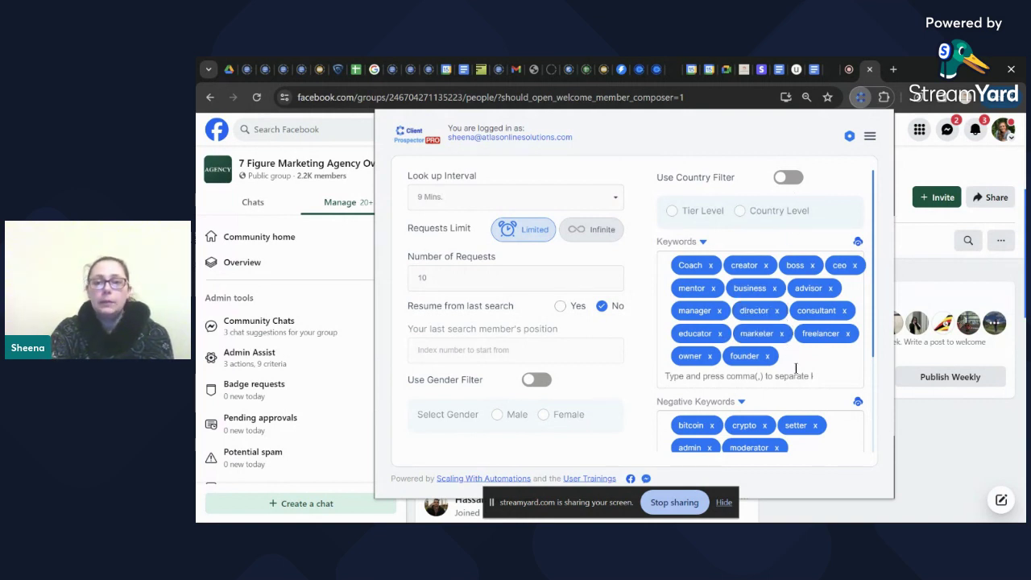
pyautogui.scroll(-1, 795, 368)
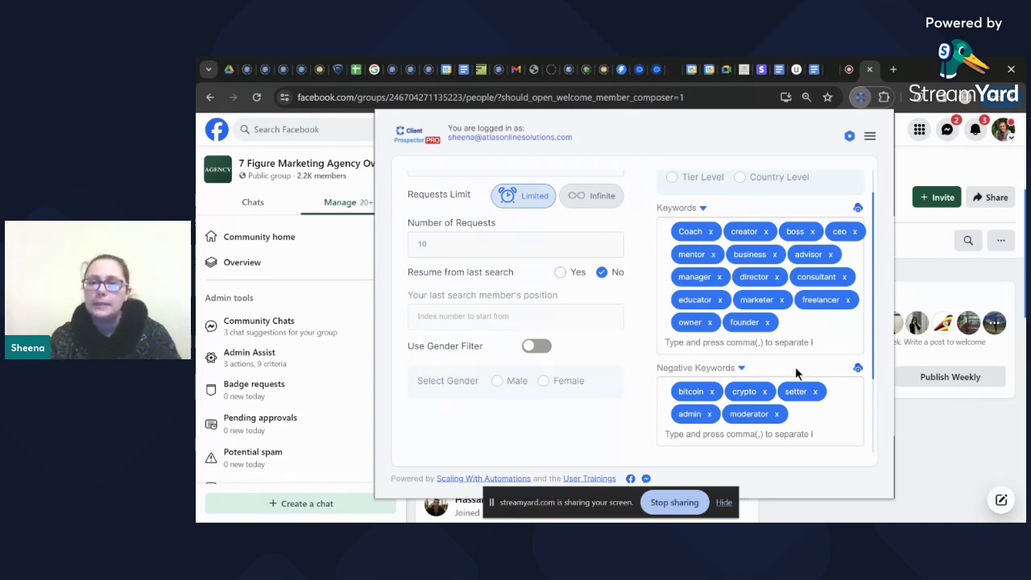
pyautogui.scroll(-2, 794, 366)
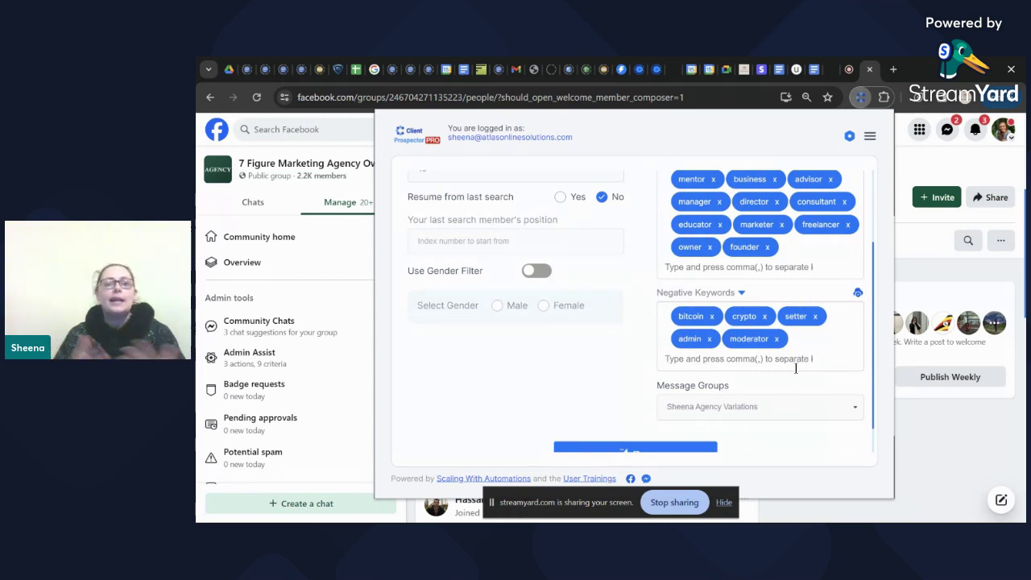
pyautogui.click(816, 409)
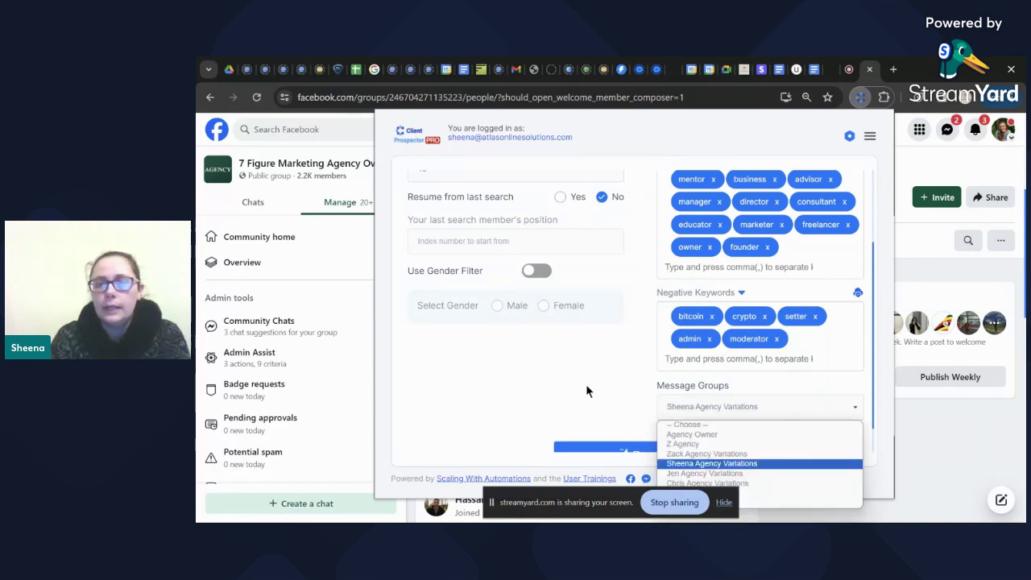
pyautogui.scroll(-1, 586, 383)
pyautogui.click(732, 381)
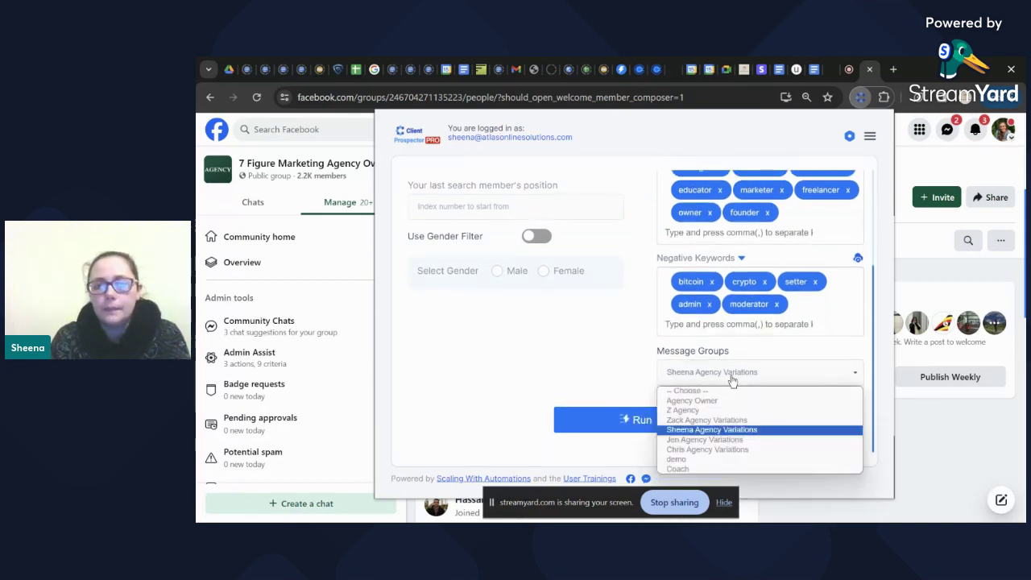
pyautogui.click(708, 468)
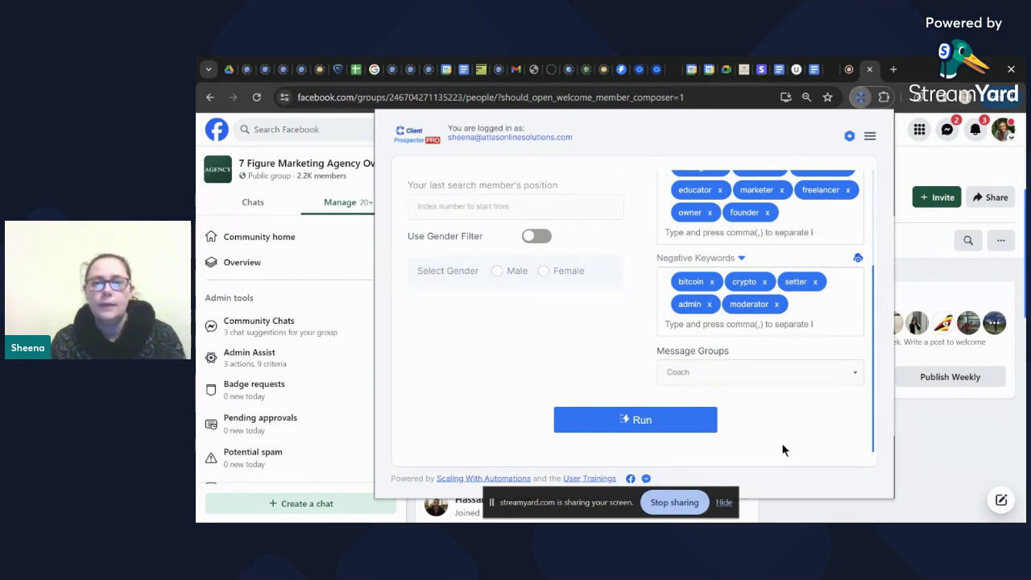
# - Try to start the outreach run, reload the group's people page, and restart the run from there
pyautogui.click(678, 427)
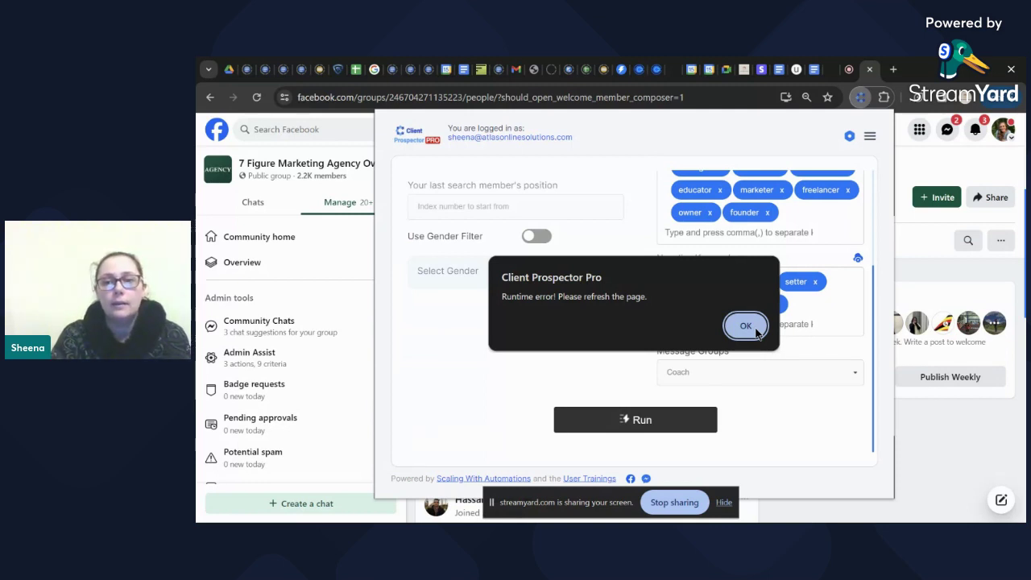
pyautogui.click(745, 326)
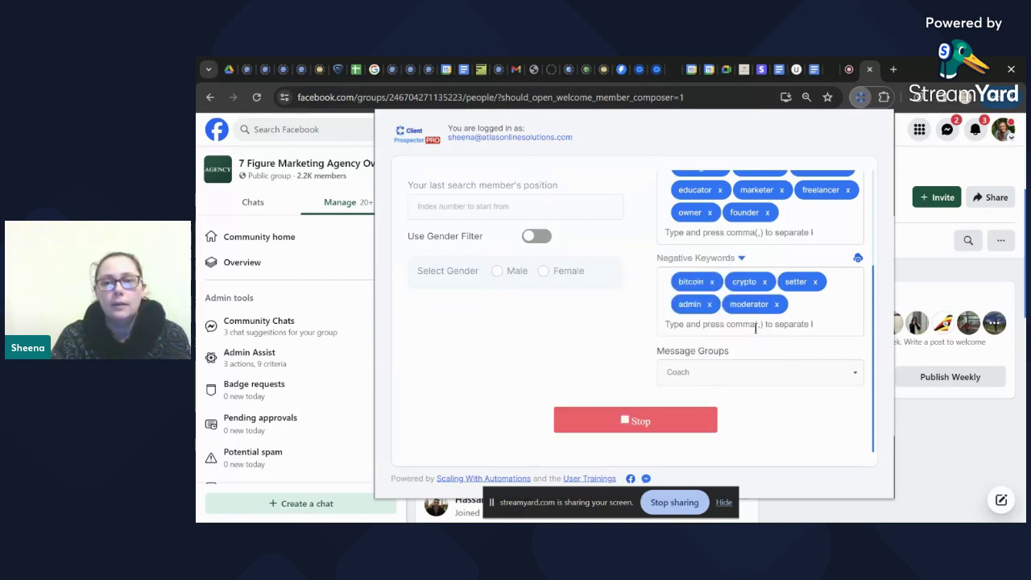
pyautogui.click(256, 97)
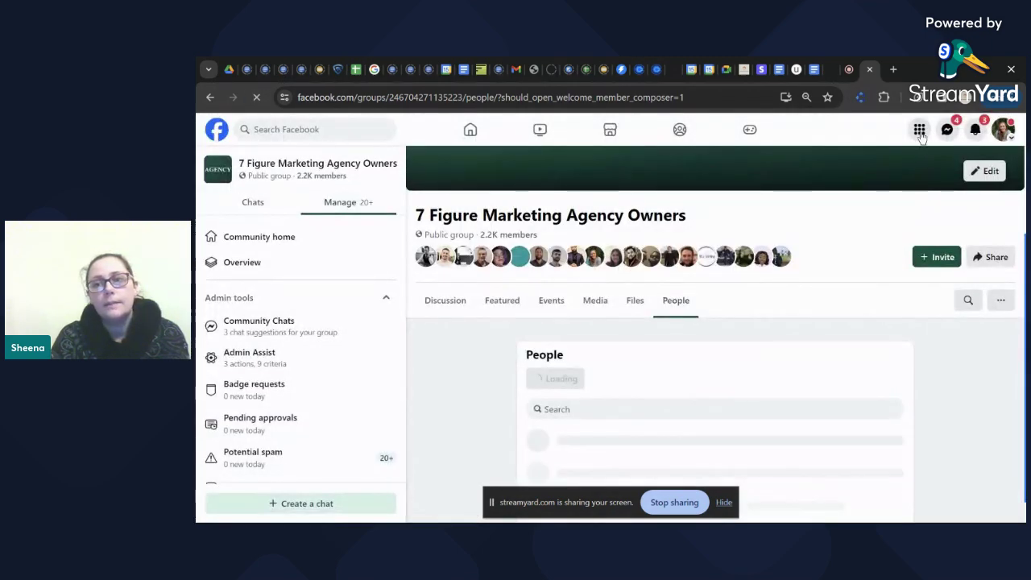
pyautogui.click(861, 97)
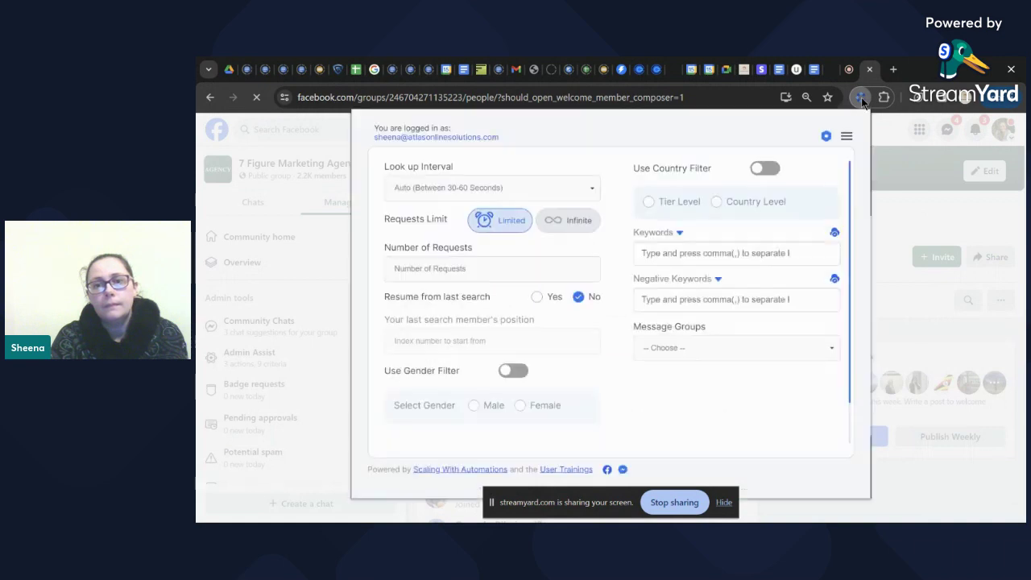
pyautogui.scroll(-2, 658, 338)
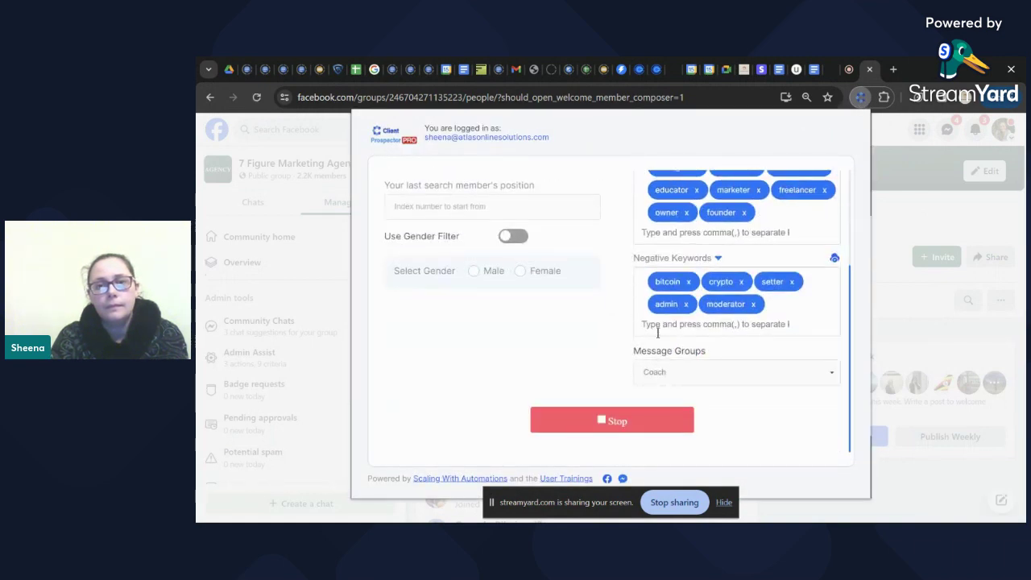
pyautogui.click(620, 424)
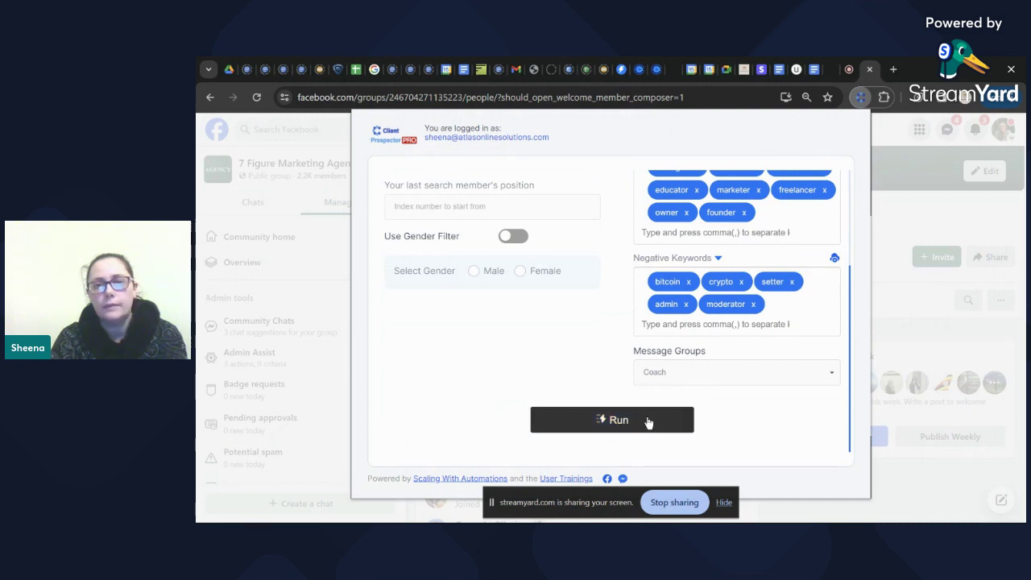
pyautogui.click(648, 421)
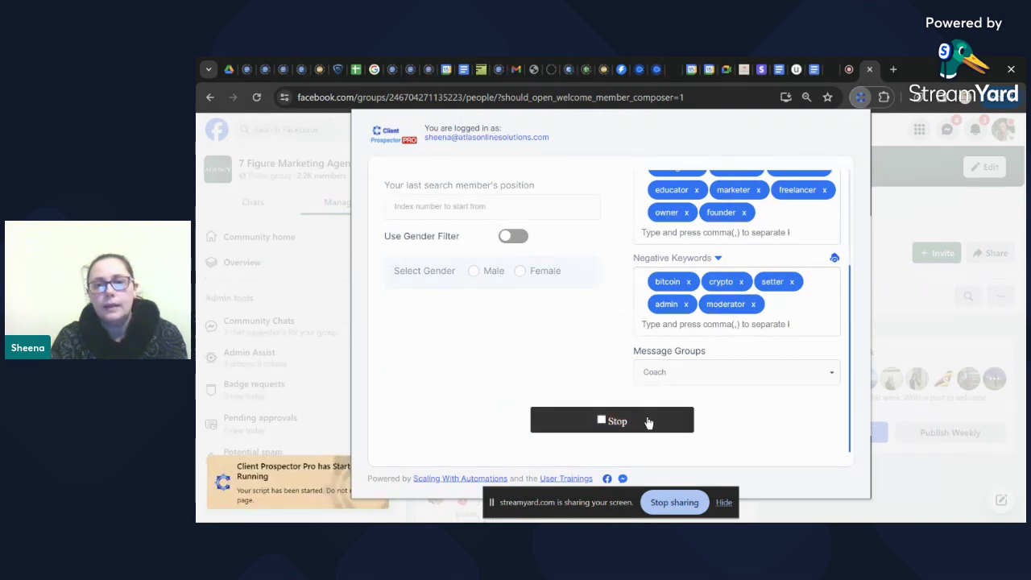
pyautogui.click(923, 409)
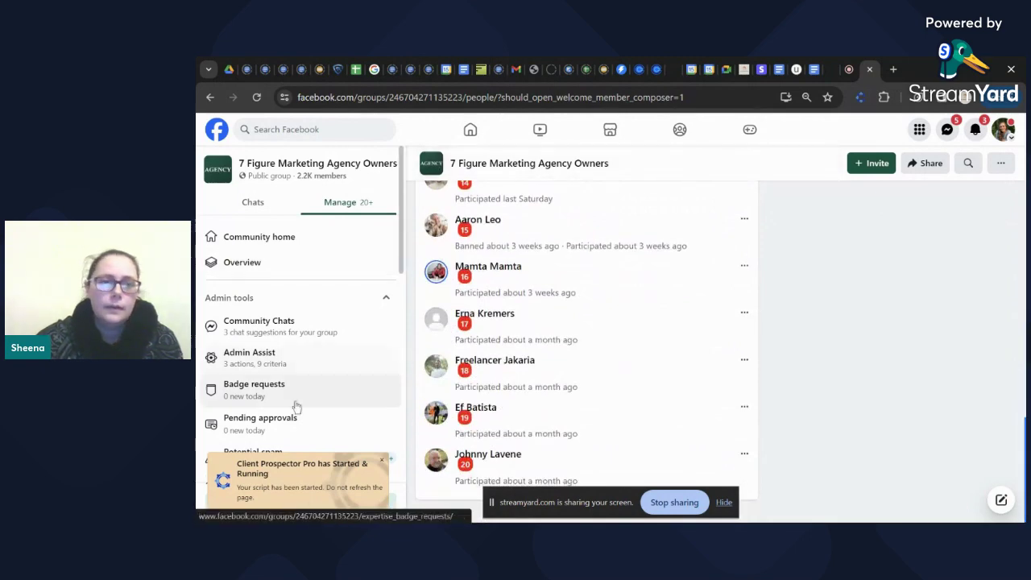
# - Reload the group page, close the welcome post draft, and open the full members list
pyautogui.click(258, 98)
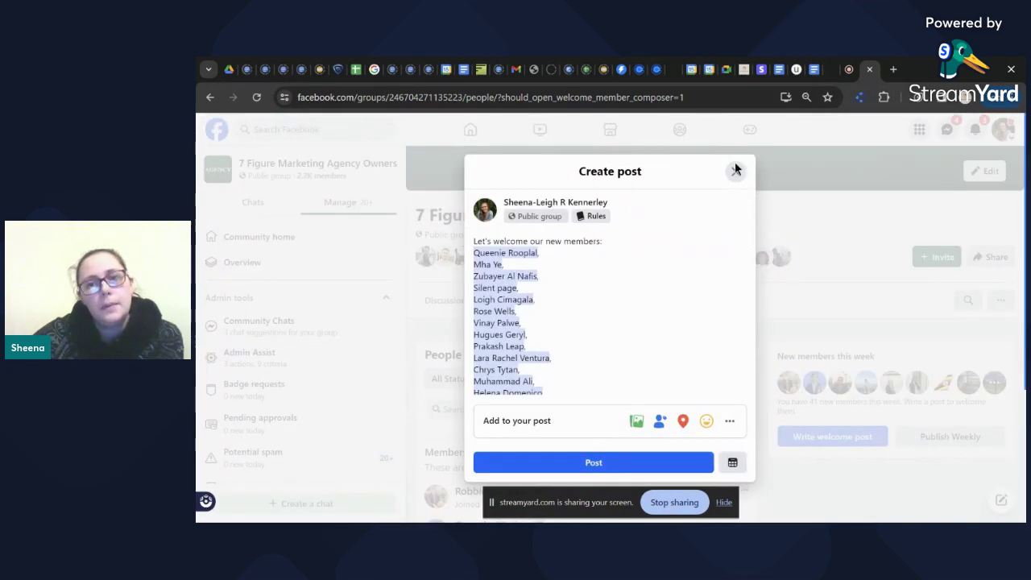
pyautogui.click(735, 169)
pyautogui.scroll(-2, 709, 419)
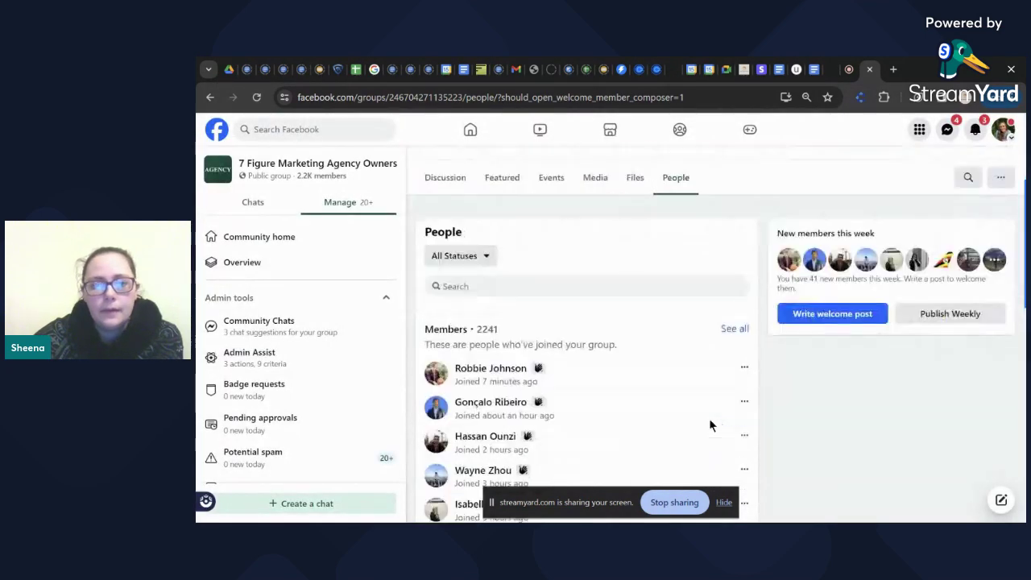
pyautogui.click(734, 315)
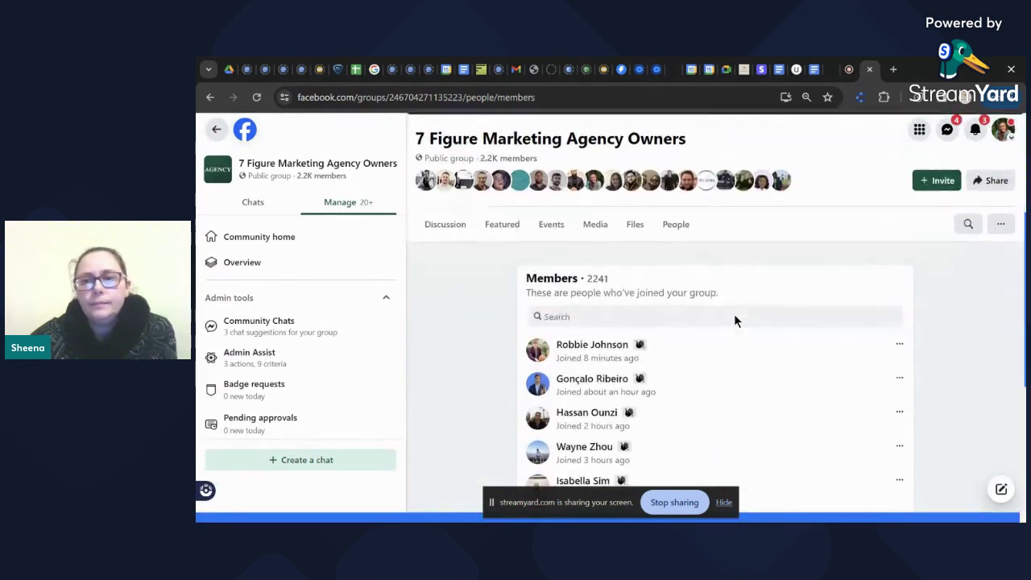
# - Start the Client Prospector Pro run on the full members list with the Coach message group
pyautogui.click(862, 97)
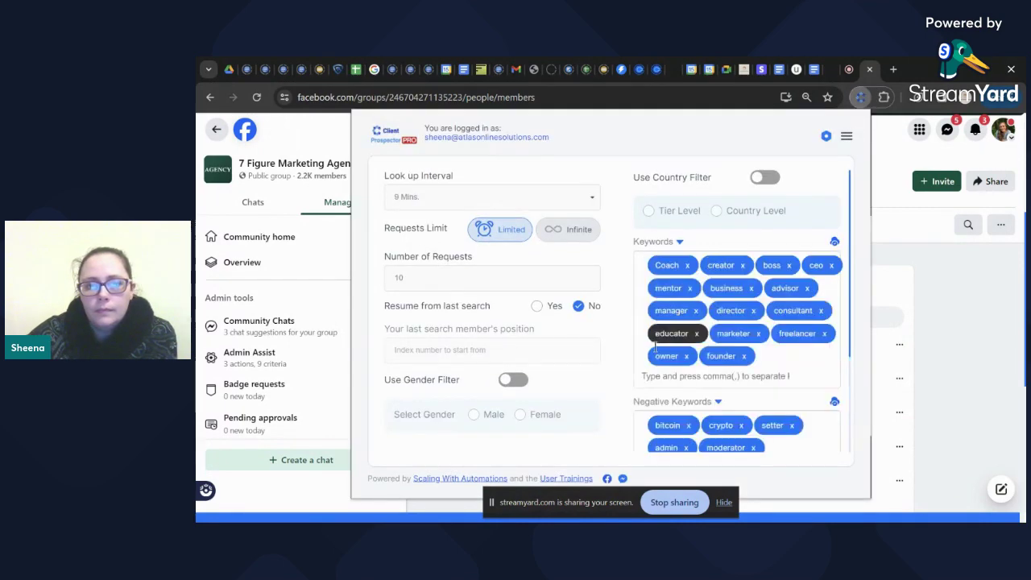
pyautogui.scroll(-3, 675, 407)
pyautogui.click(656, 418)
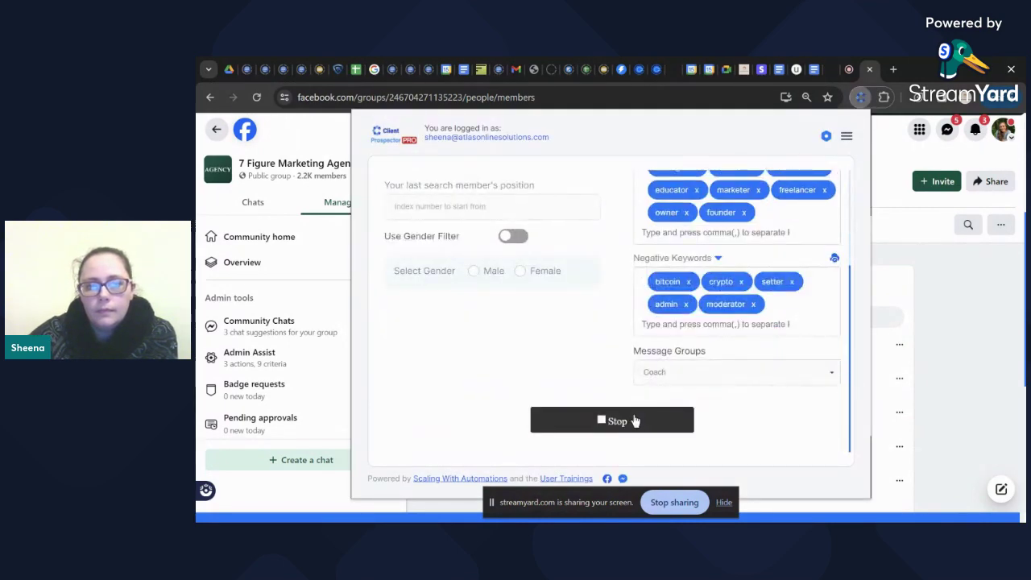
pyautogui.click(963, 407)
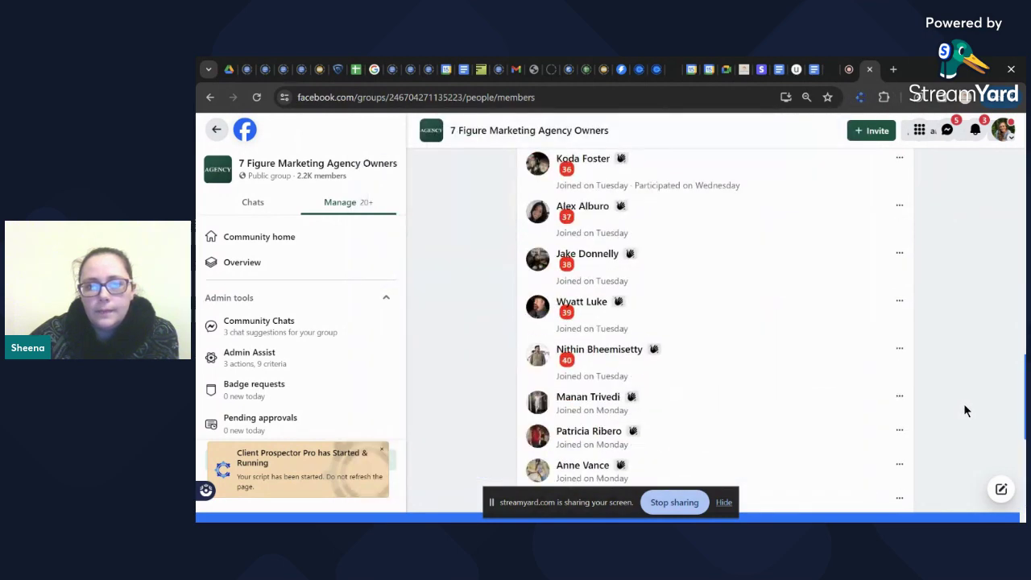